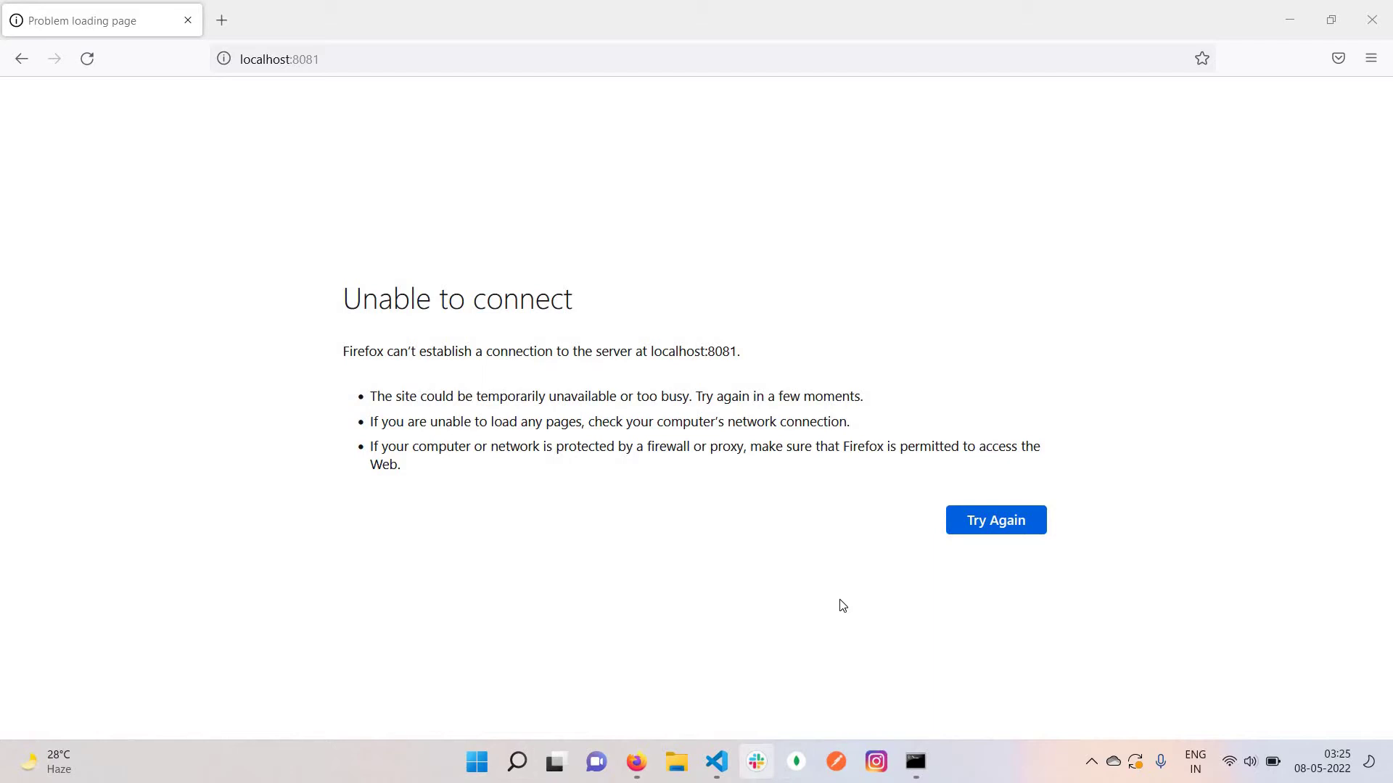
# Start the Vue dev server with npm run serve in Command Prompt, then return to Firefox
pyautogui.click(915, 761)
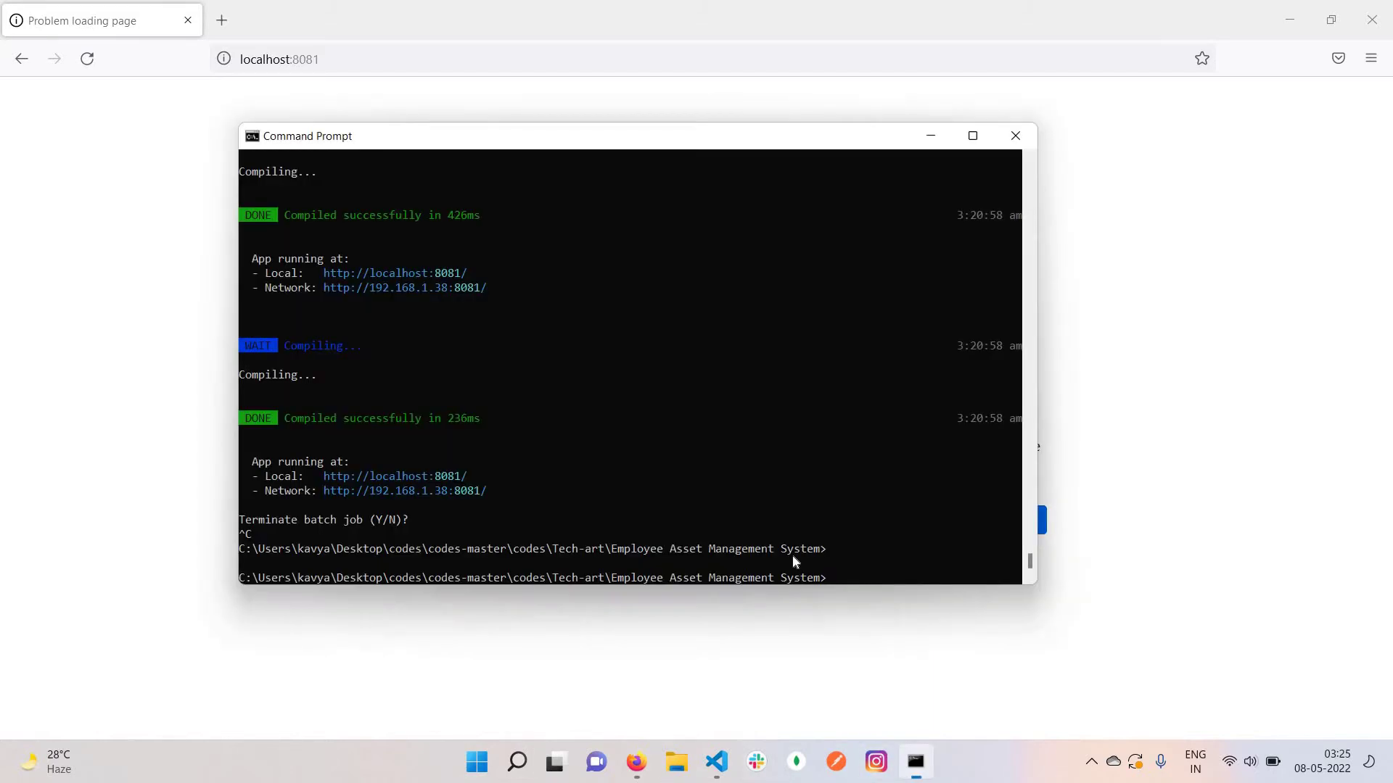
pyautogui.click(902, 553)
pyautogui.write('npm run serve')
pyautogui.press('Return')
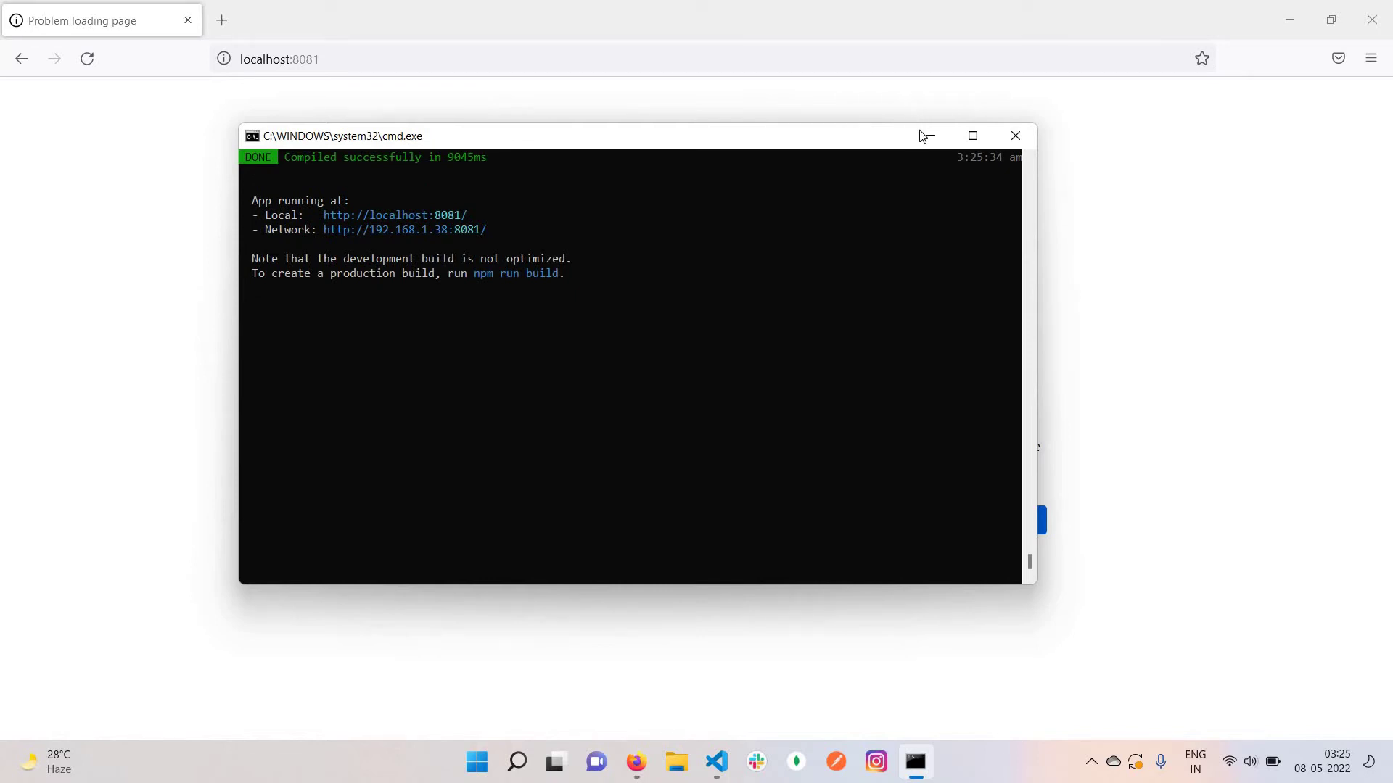
pyautogui.click(132, 293)
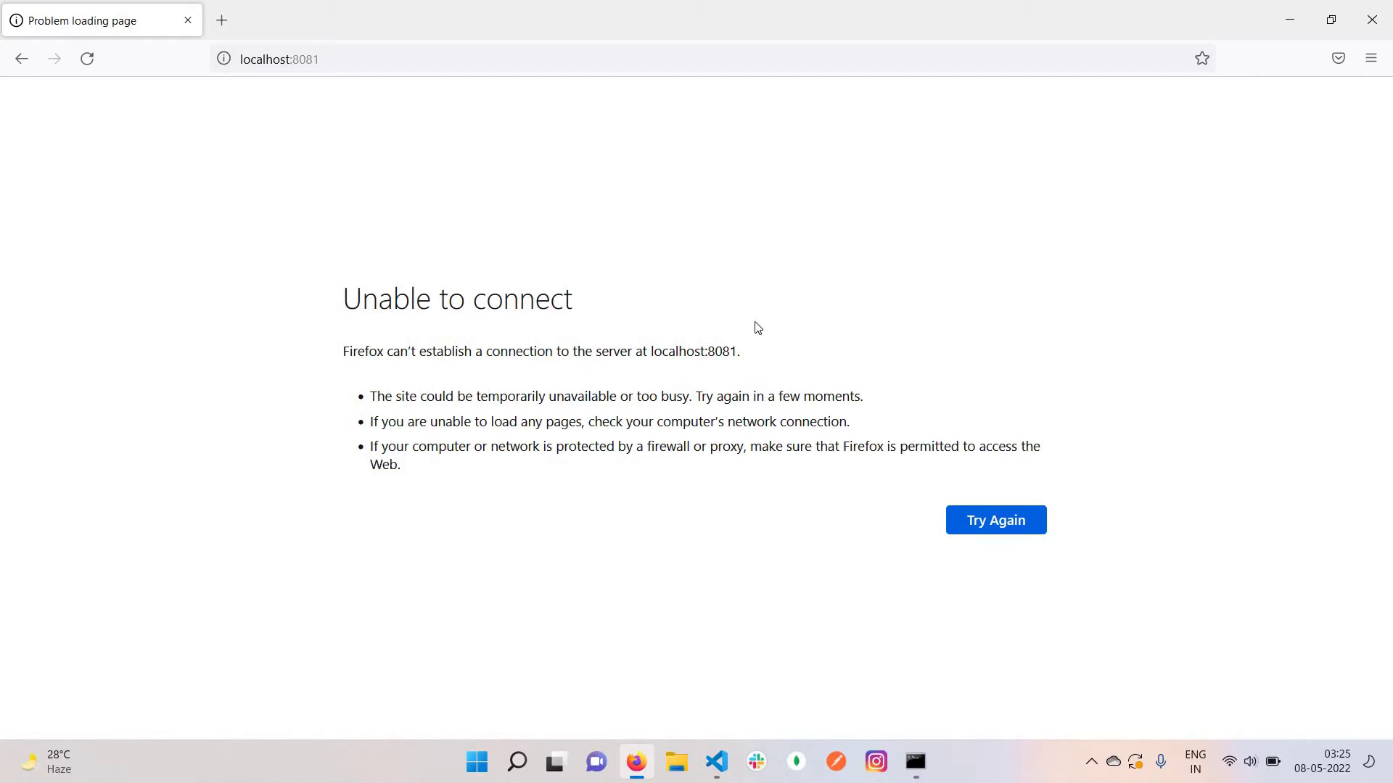
# Reload localhost:8081 now that the server is running, bringing up the AMS login page
pyautogui.click(1026, 522)
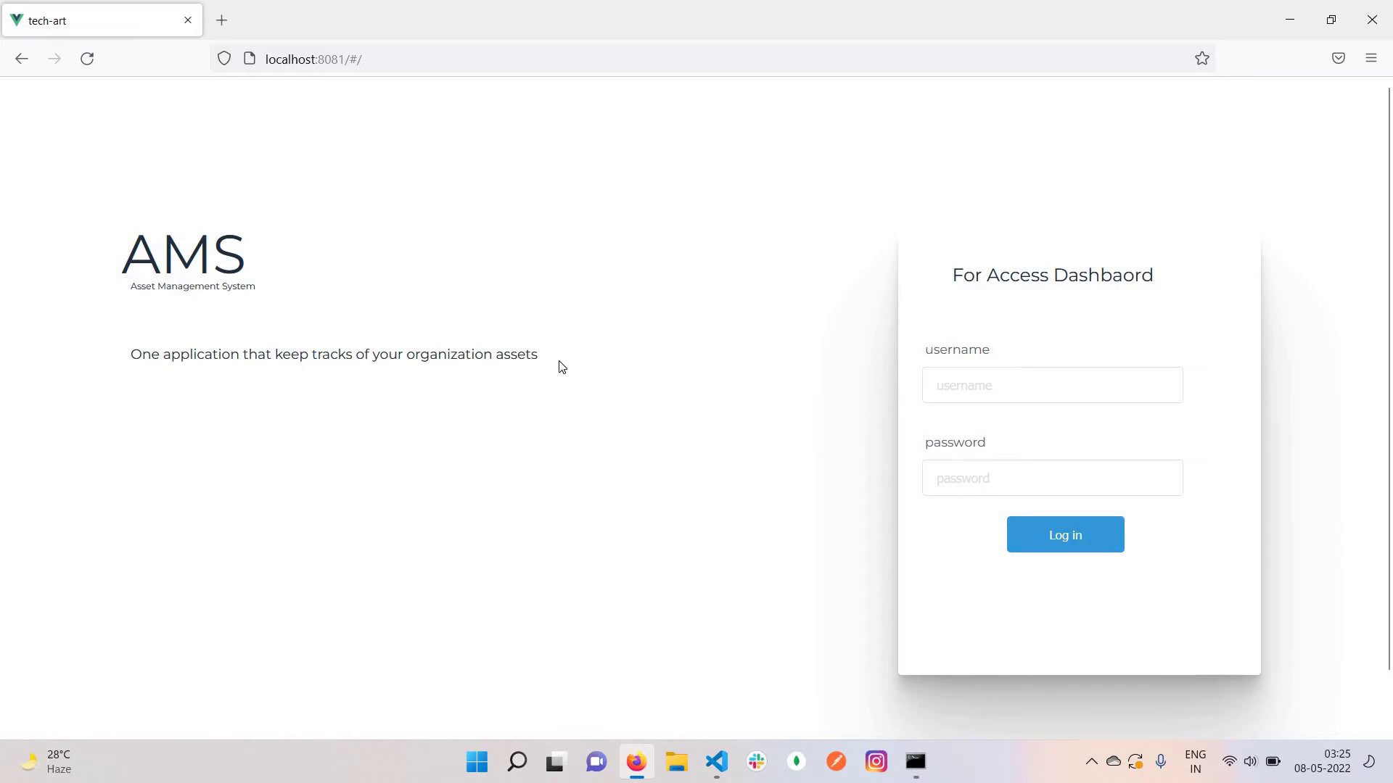
pyautogui.moveTo(541, 355); pyautogui.dragTo(126, 366)
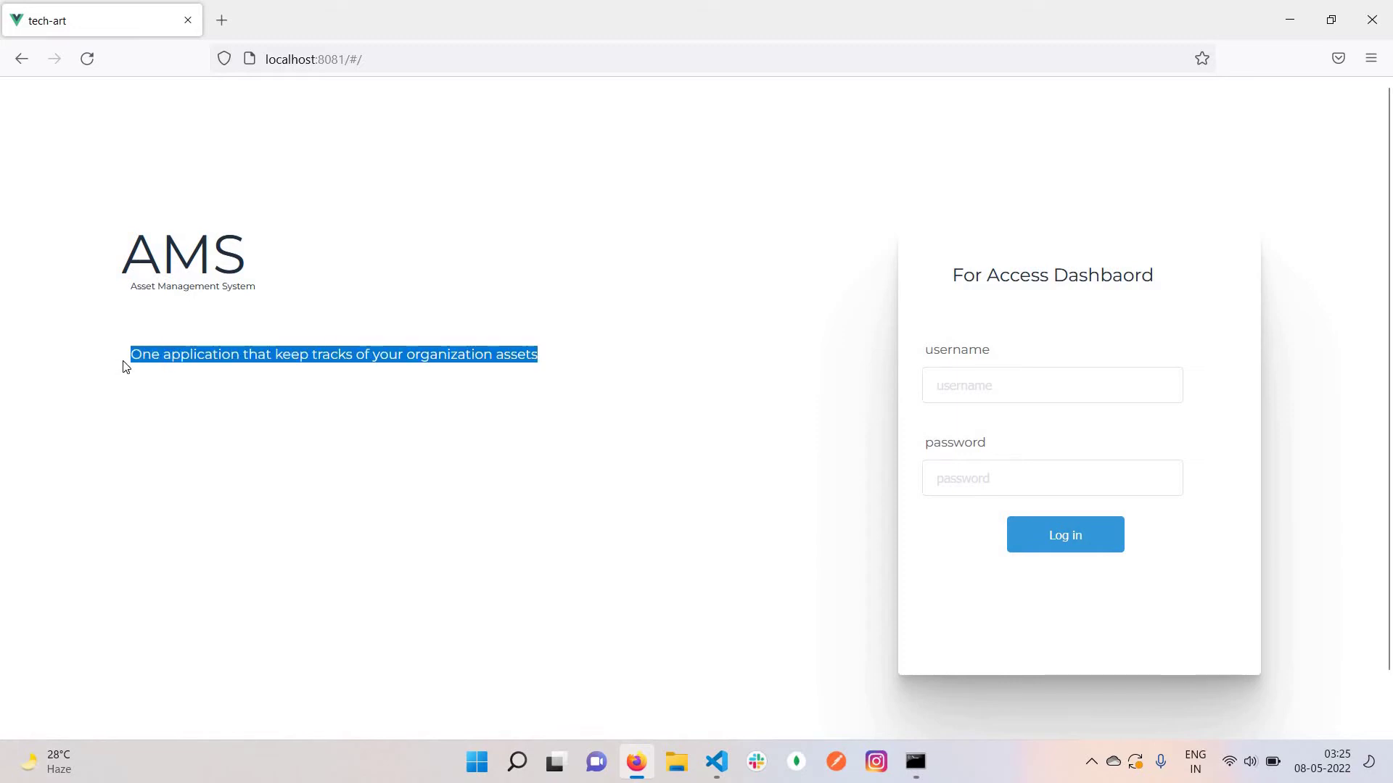
pyautogui.click(555, 365)
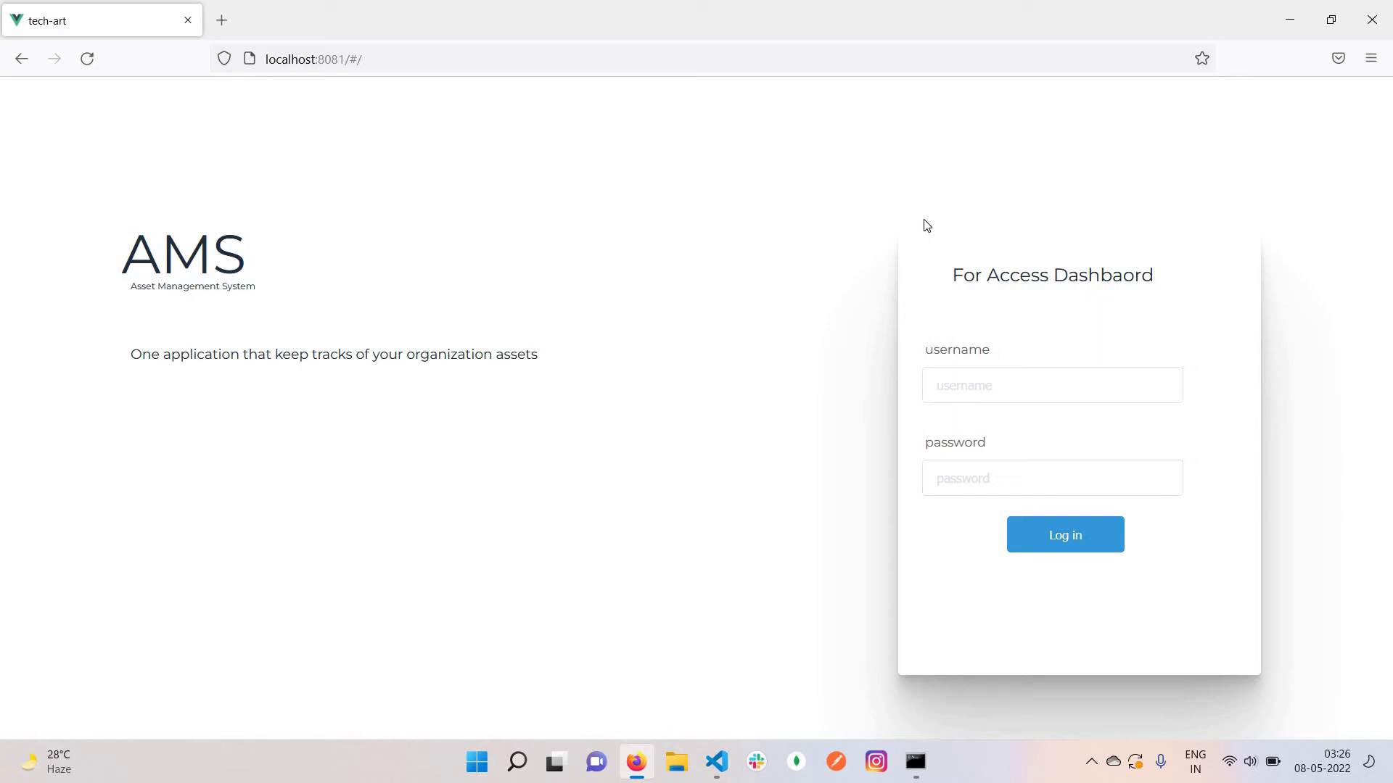
# Sign in with the admin username and password and decline Firefox's save-login offer
pyautogui.click(1049, 392)
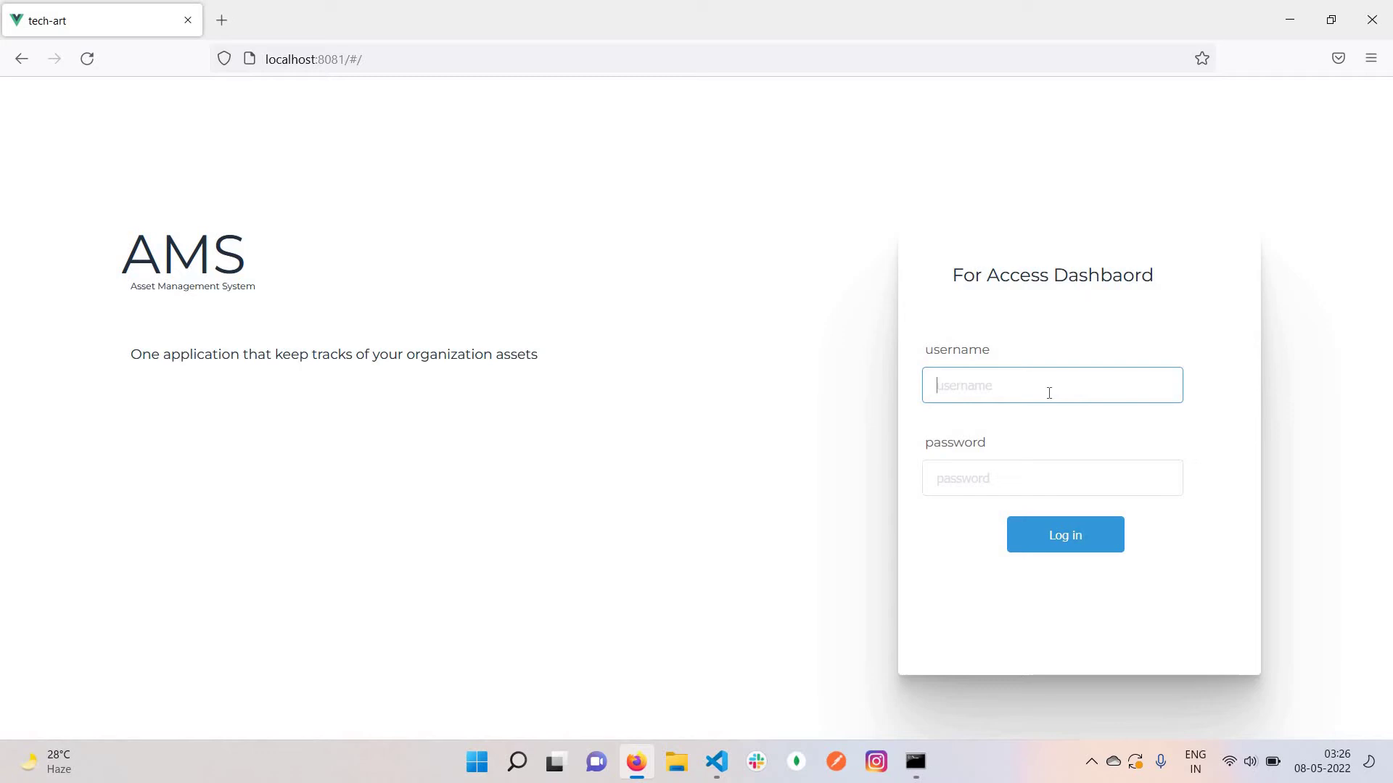
pyautogui.write('asm_admin')
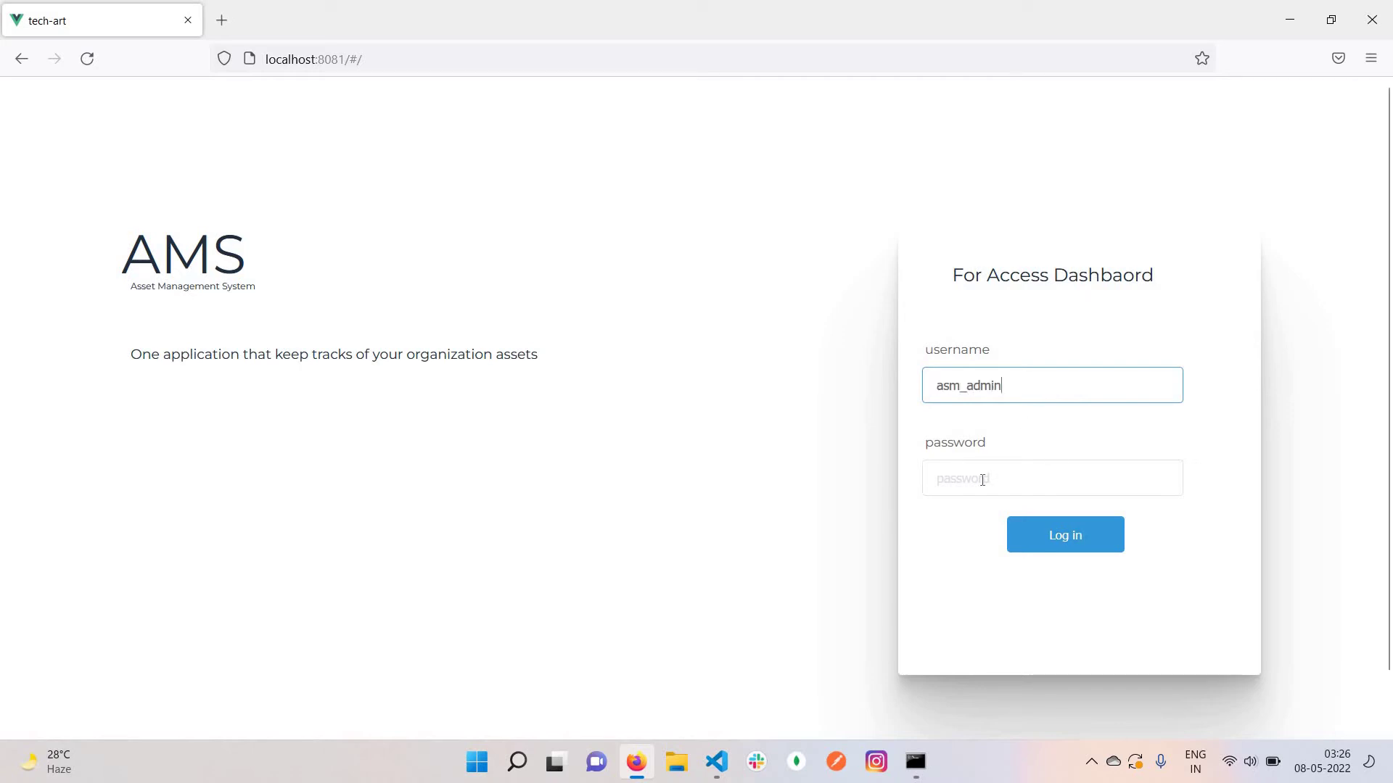
pyautogui.click(982, 480)
pyautogui.write('1234')
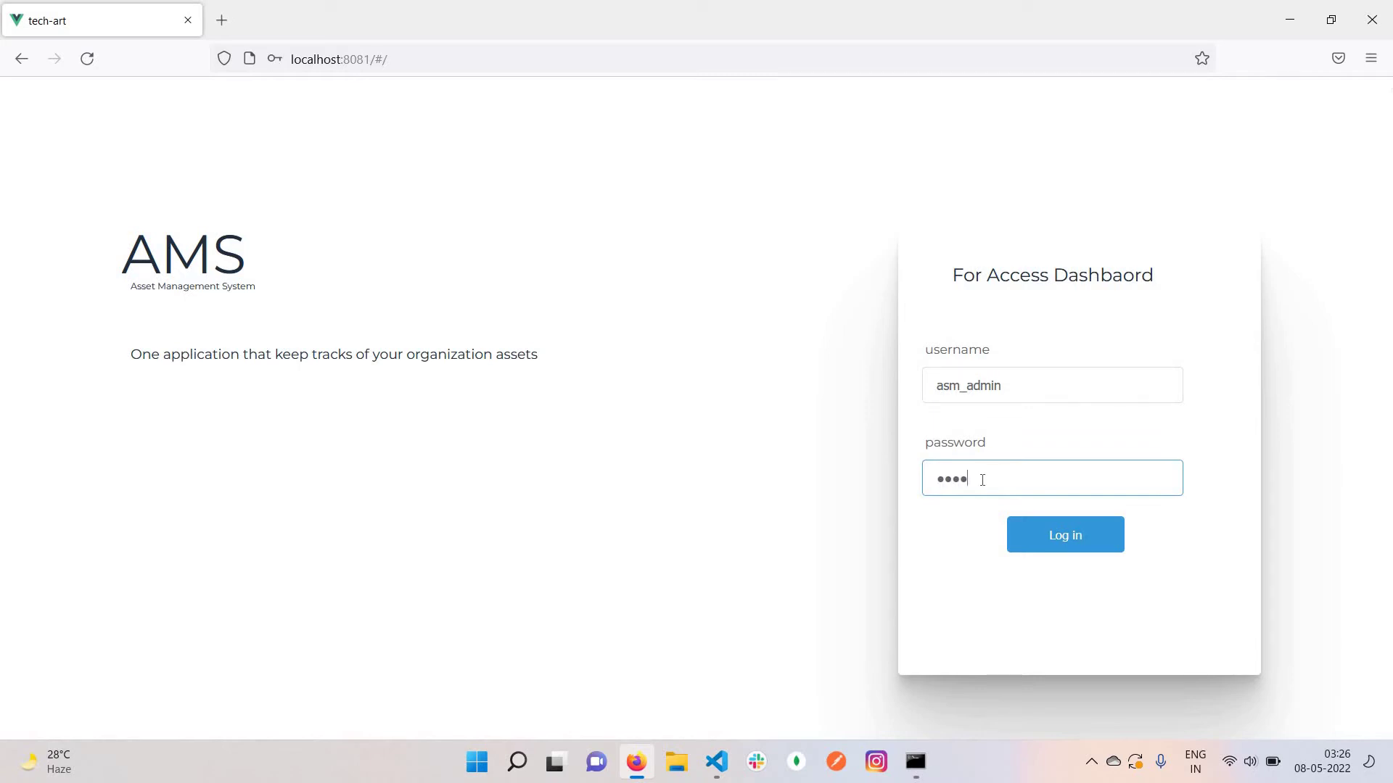
pyautogui.write('567')
pyautogui.click(1065, 534)
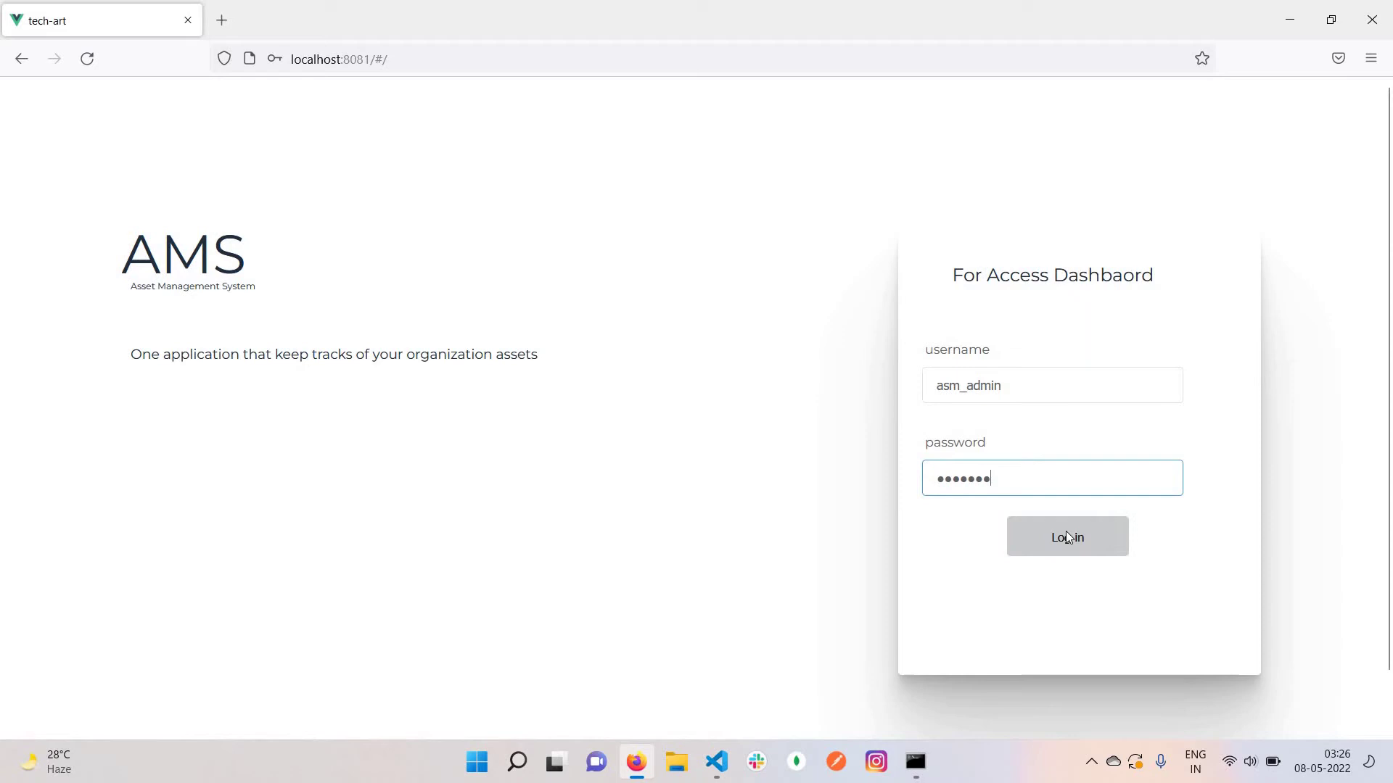
pyautogui.click(812, 644)
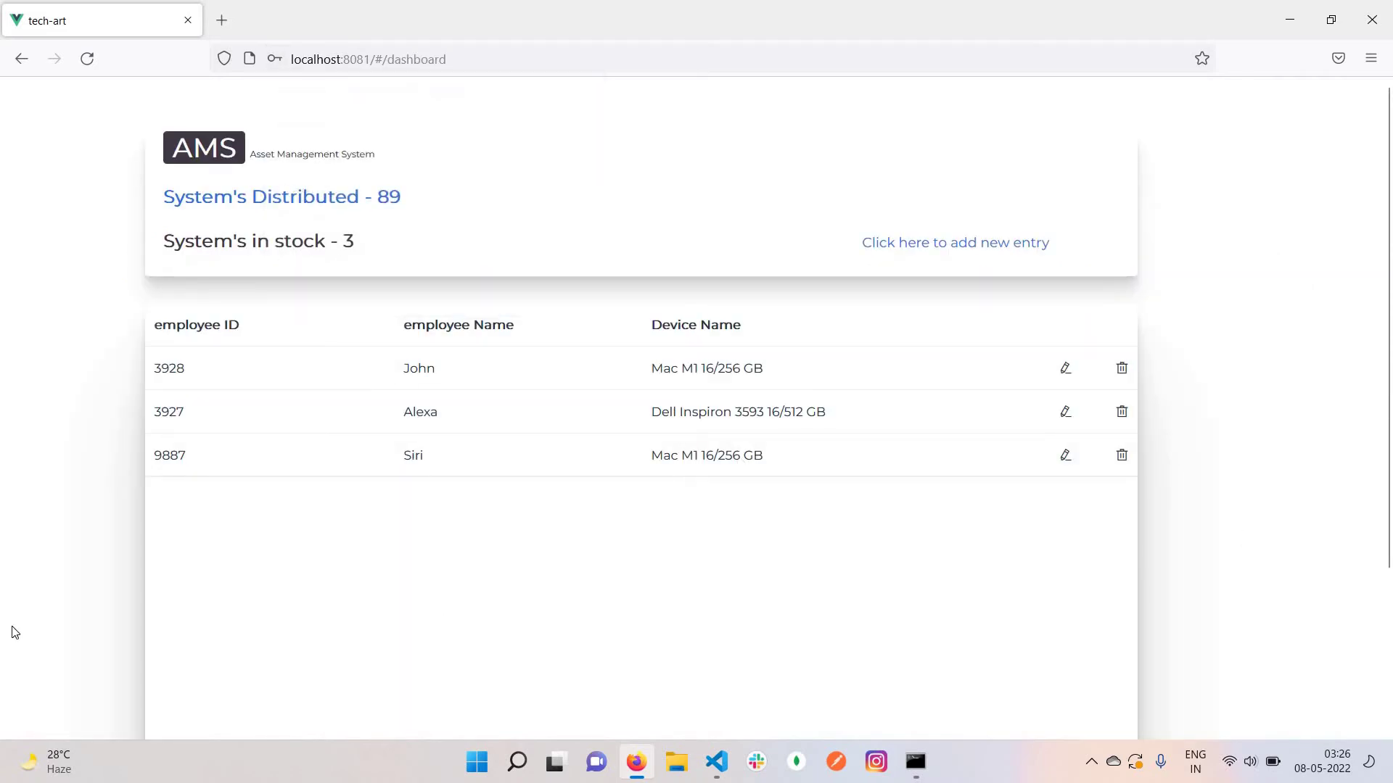
pyautogui.hotkey('ctrl', '+')
pyautogui.hotkey('ctrl', '+')
pyautogui.hotkey('ctrl', '+')
pyautogui.hotkey('ctrl', '+')
pyautogui.hotkey('ctrl', '+')
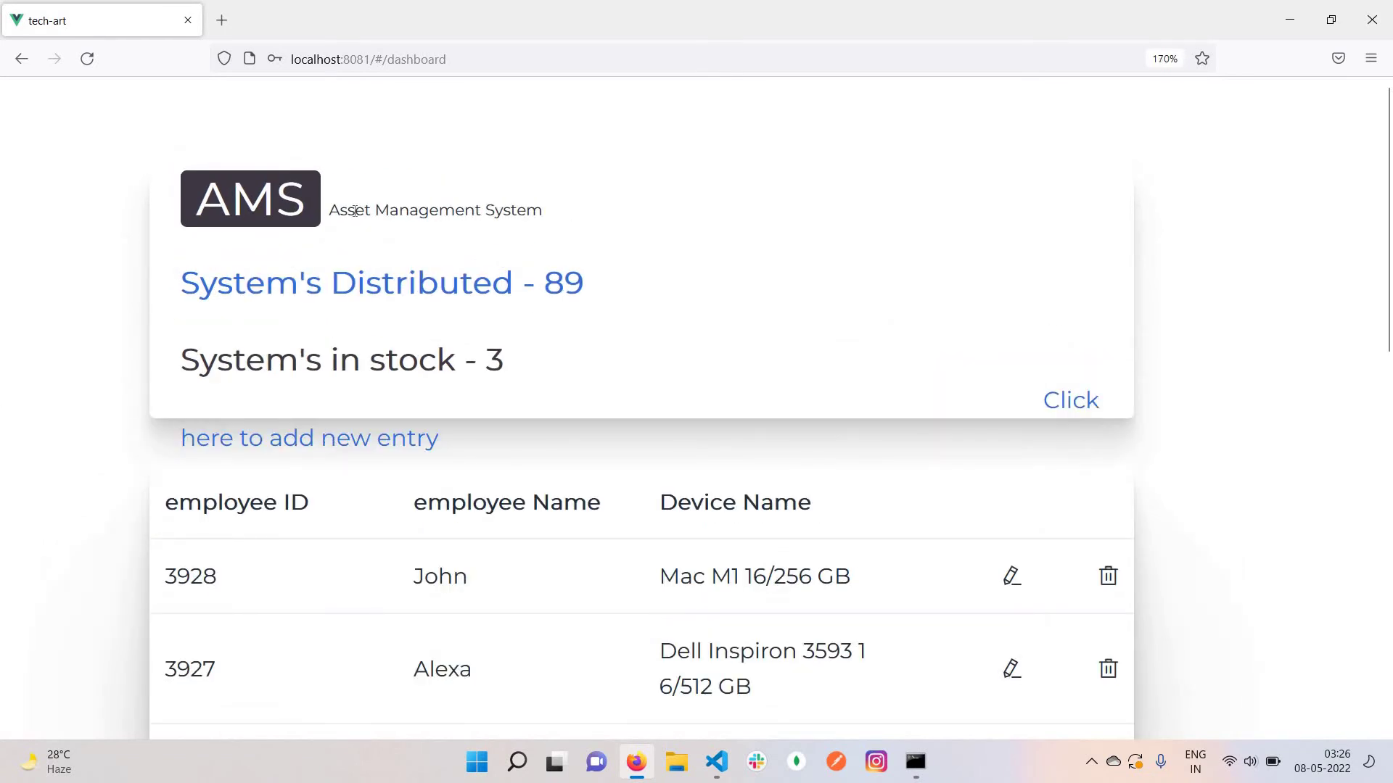
pyautogui.moveTo(371, 211); pyautogui.dragTo(544, 211)
pyautogui.hotkey('shift', 'Left')
pyautogui.hotkey('shift', 'Left')
pyautogui.hotkey('shift', 'Left')
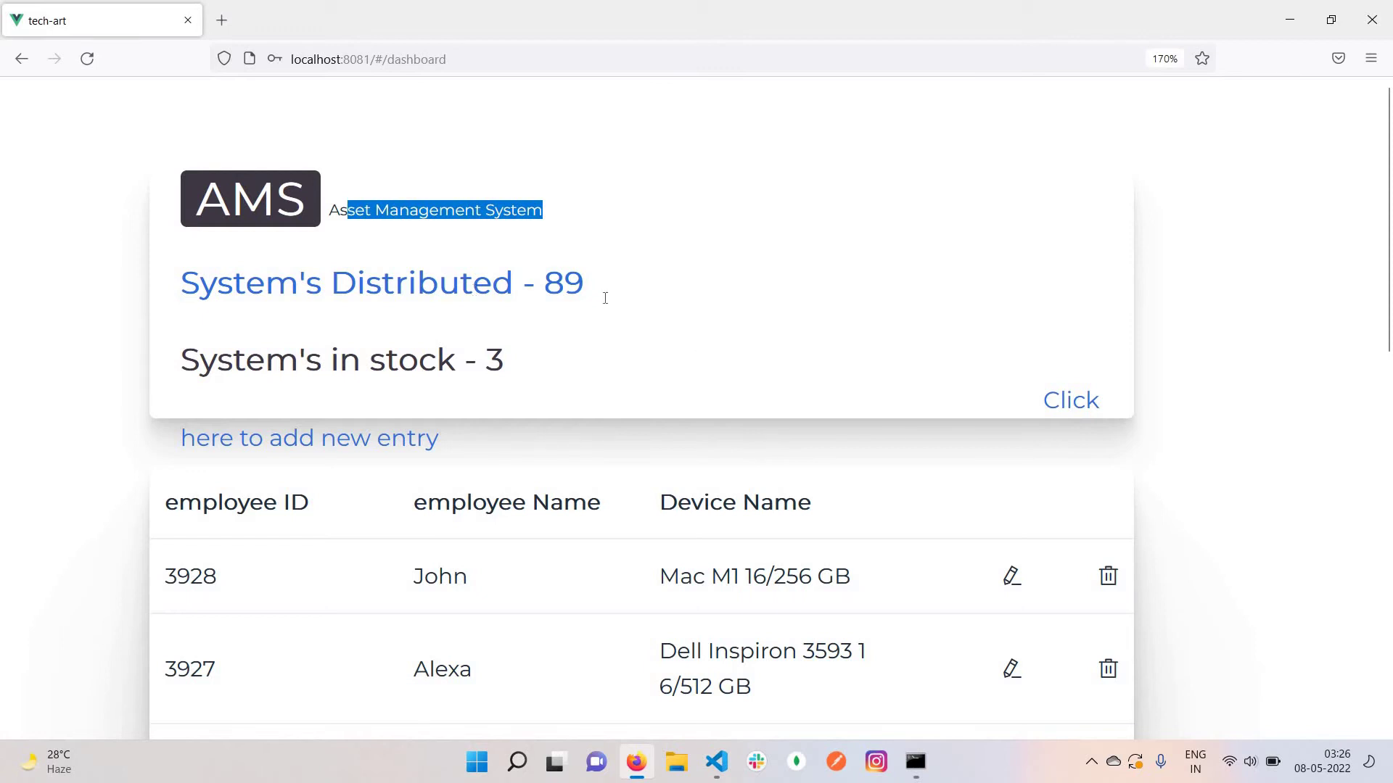
pyautogui.hotkey('ctrl', '-')
pyautogui.hotkey('ctrl', '-')
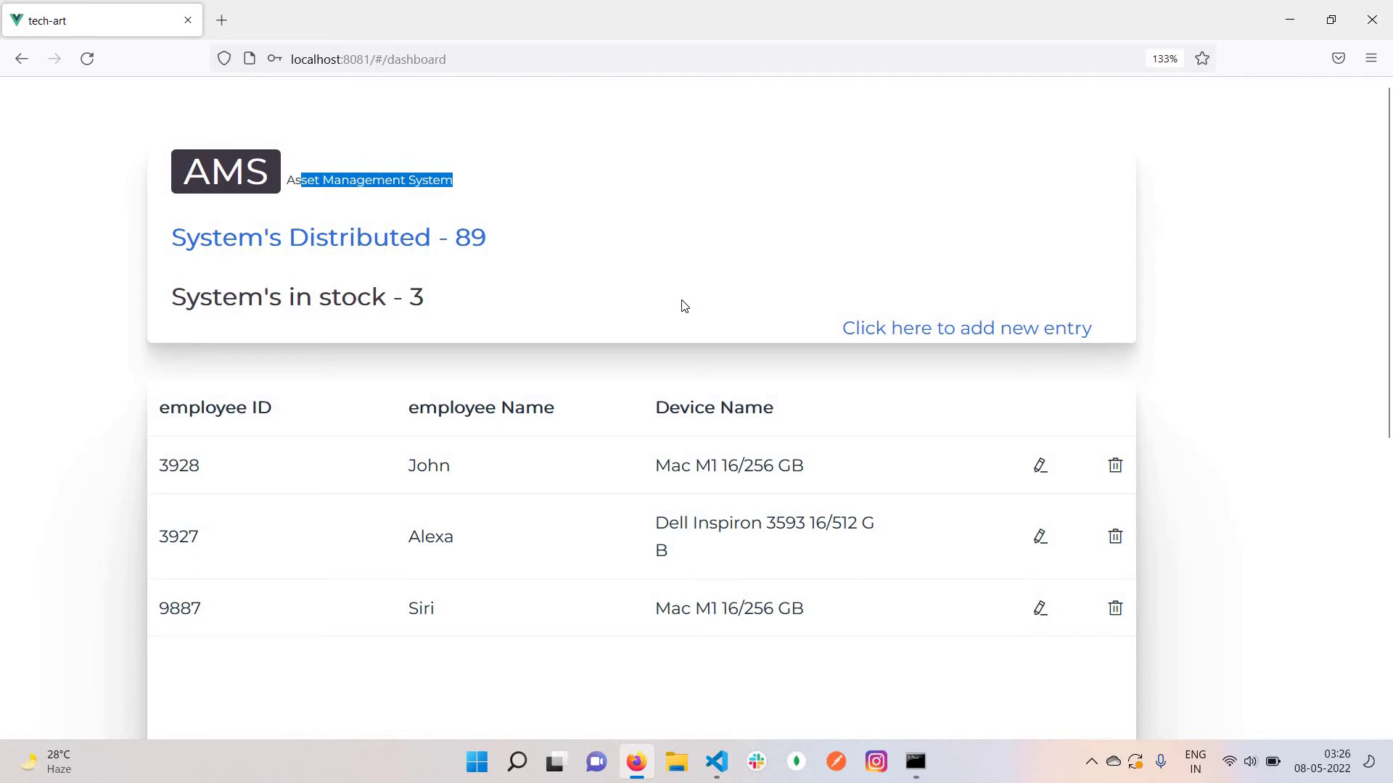
pyautogui.hotkey('ctrl', '-')
pyautogui.hotkey('ctrl', '-')
pyautogui.hotkey('ctrl', '-')
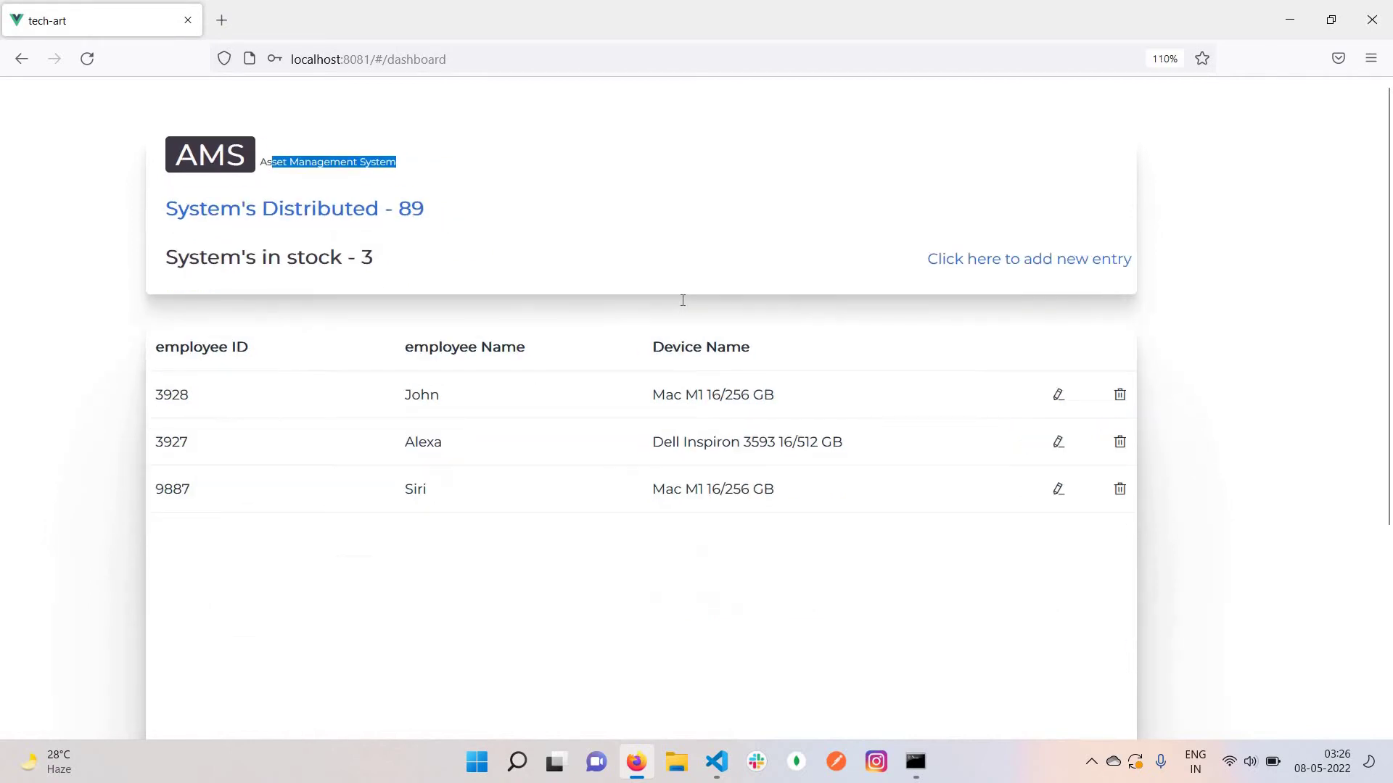
pyautogui.click(472, 169)
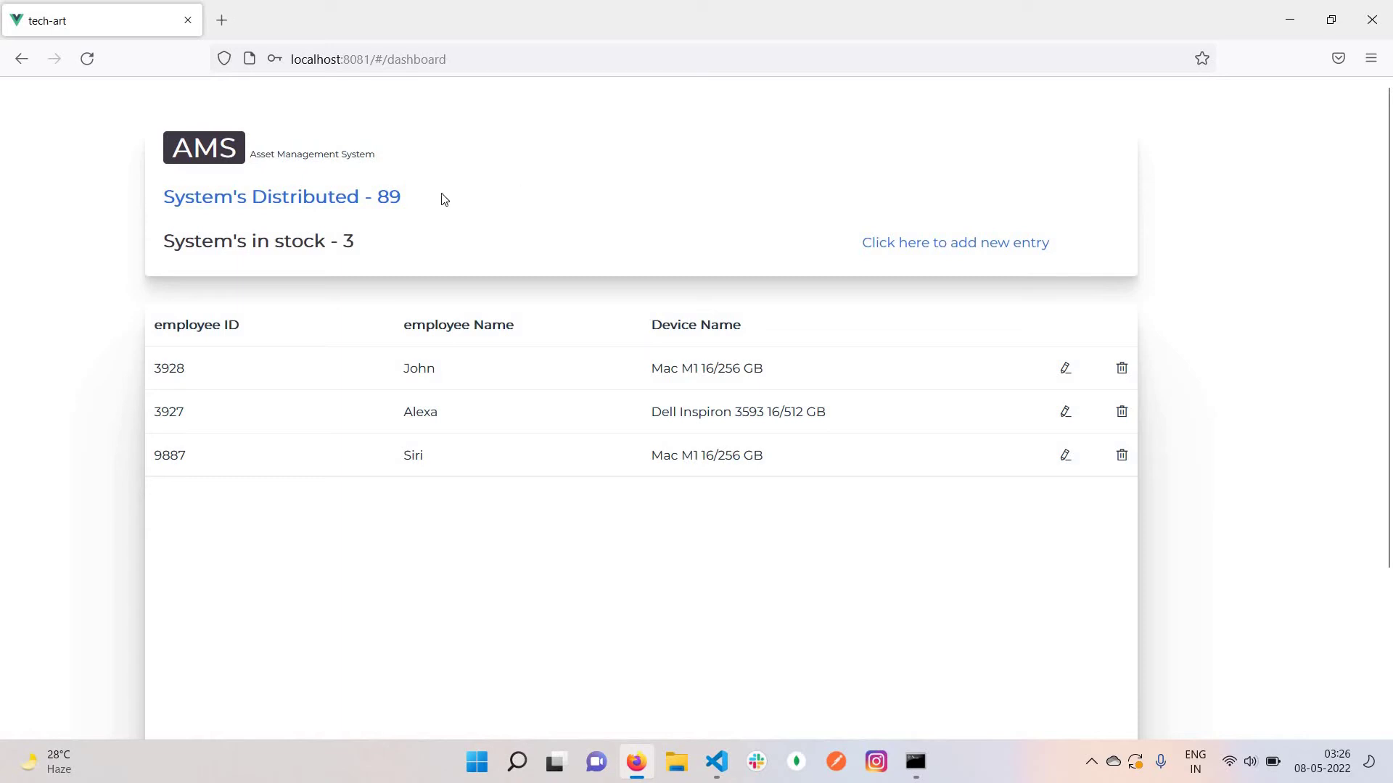
pyautogui.moveTo(402, 197); pyautogui.dragTo(161, 210)
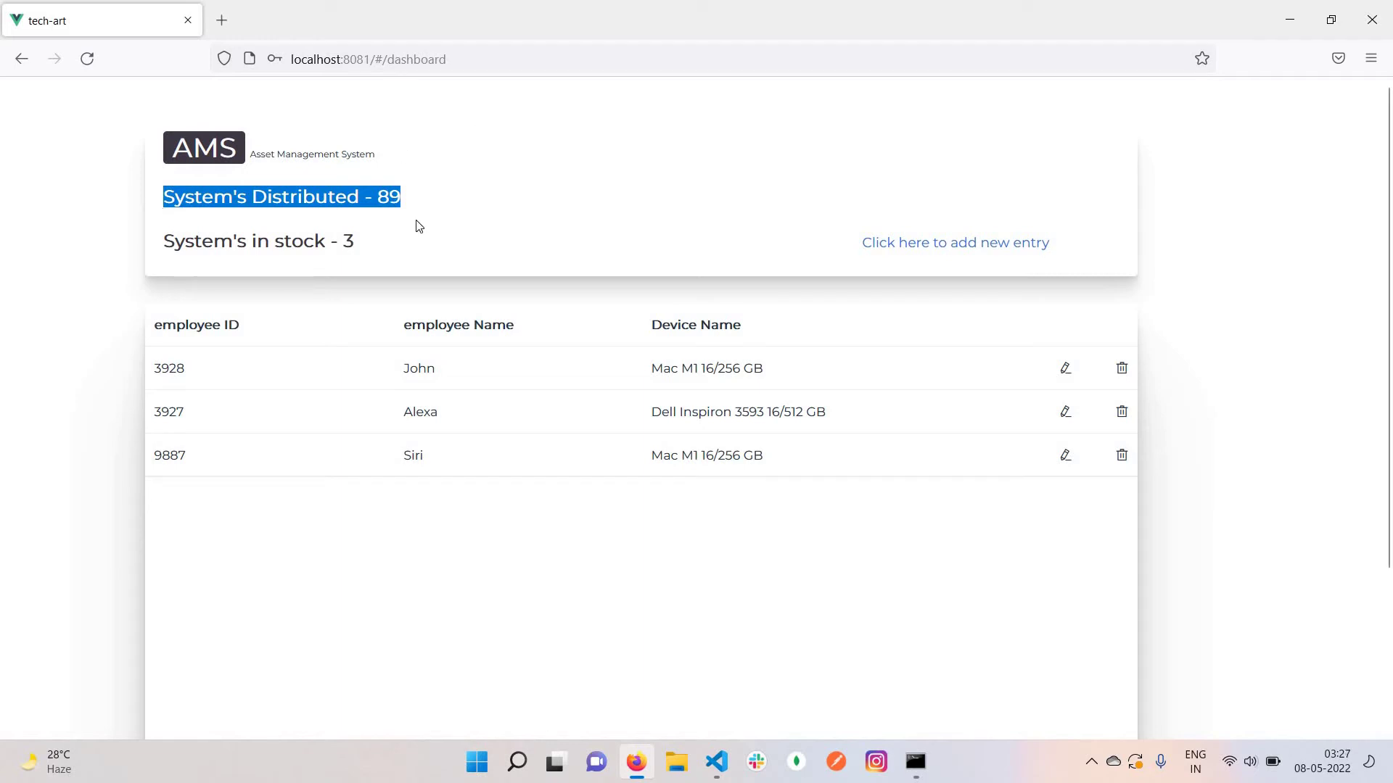
pyautogui.click(445, 210)
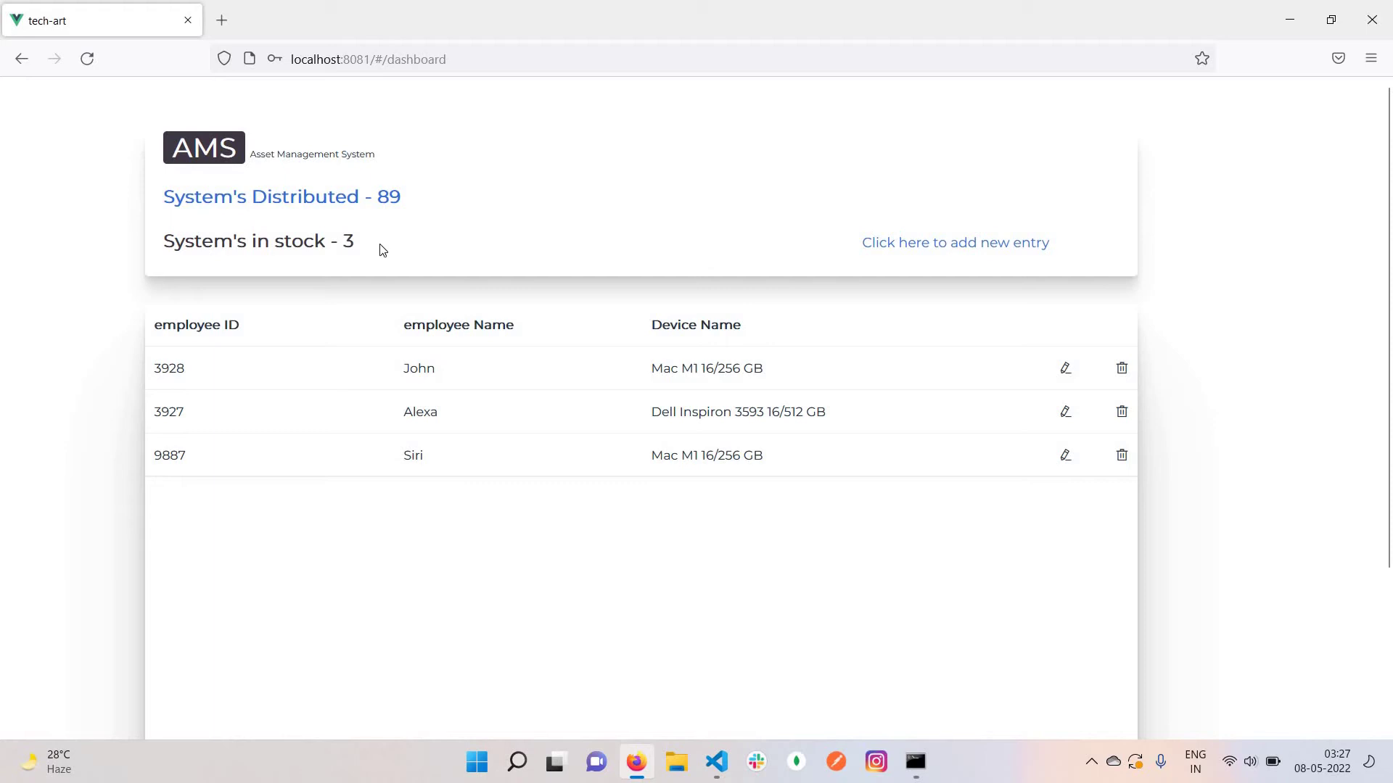
pyautogui.moveTo(364, 246); pyautogui.dragTo(417, 205)
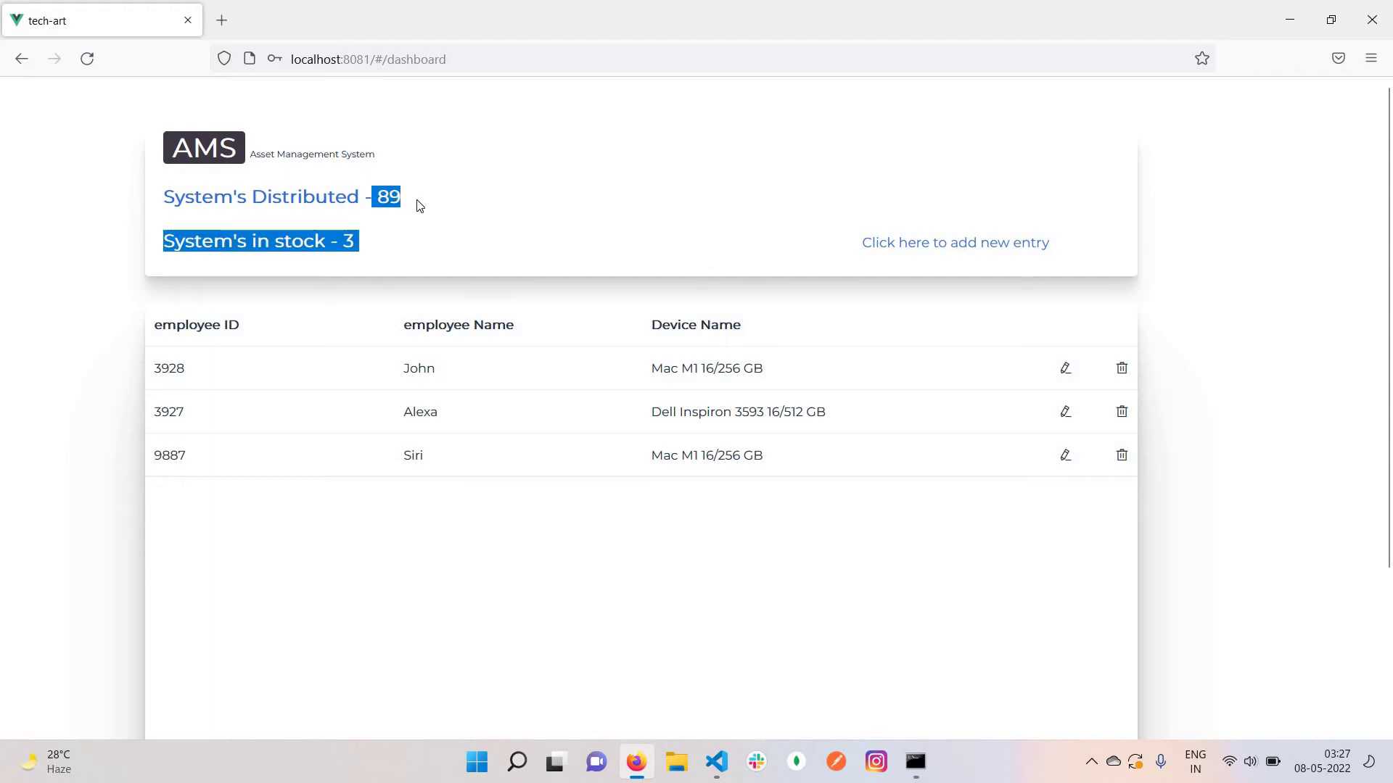
pyautogui.click(472, 209)
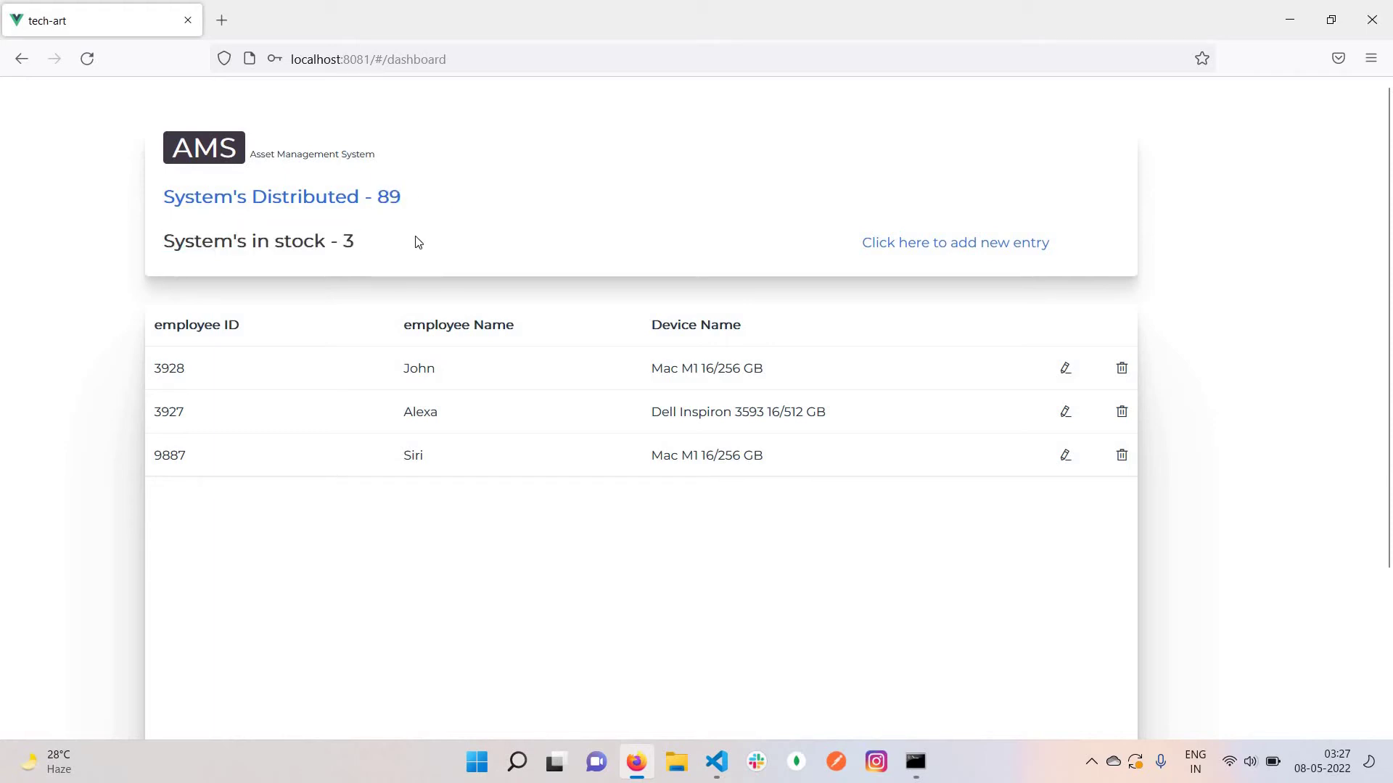
# Open DashBoard.vue in Visual Studio Code and review its count labels
pyautogui.click(716, 762)
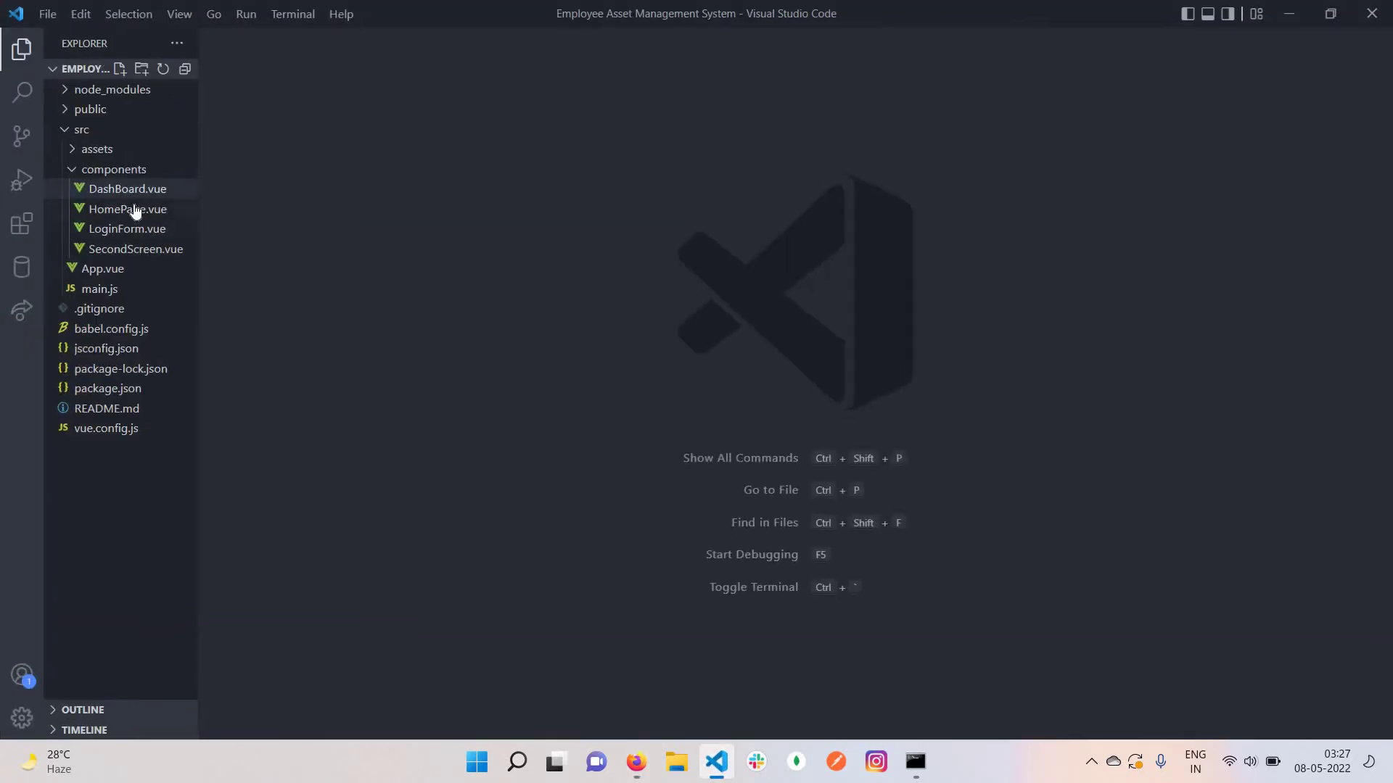
pyautogui.click(94, 248)
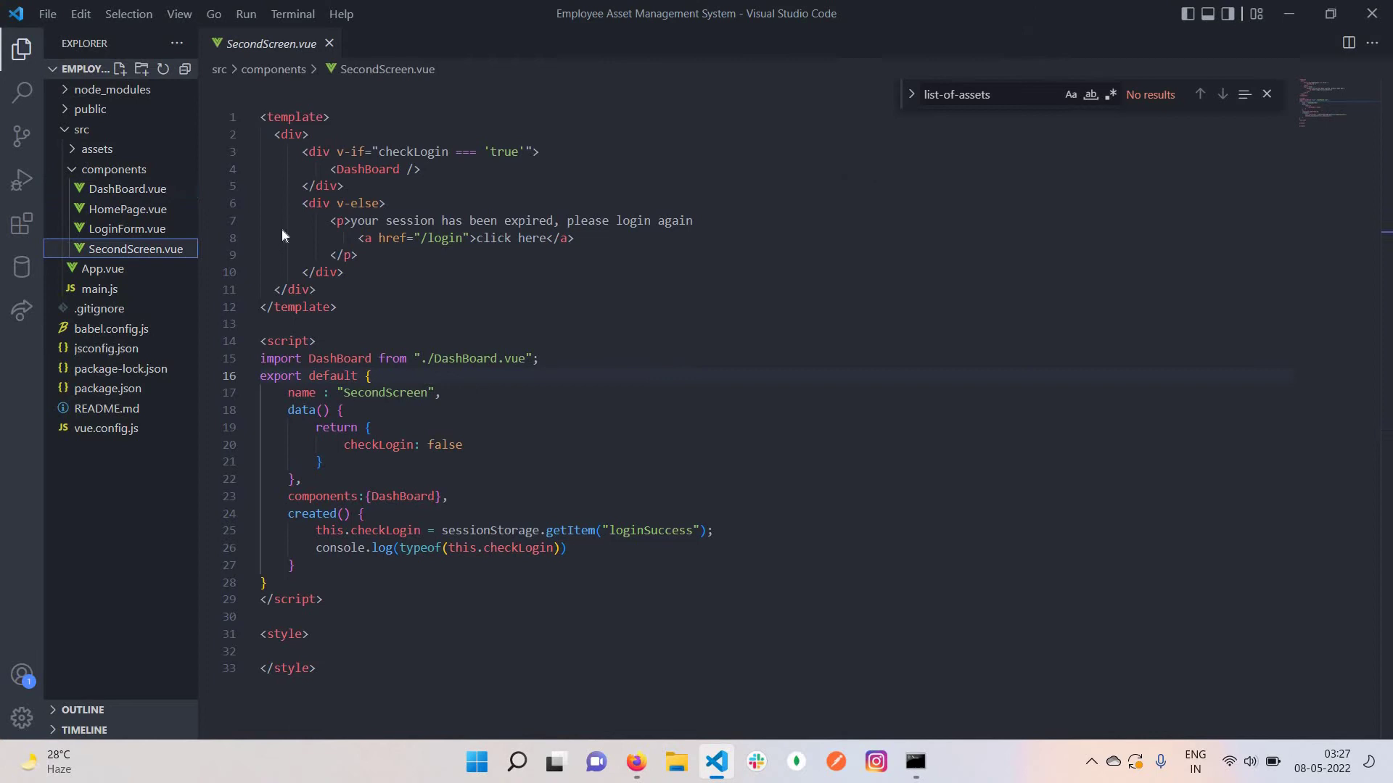
pyautogui.click(113, 190)
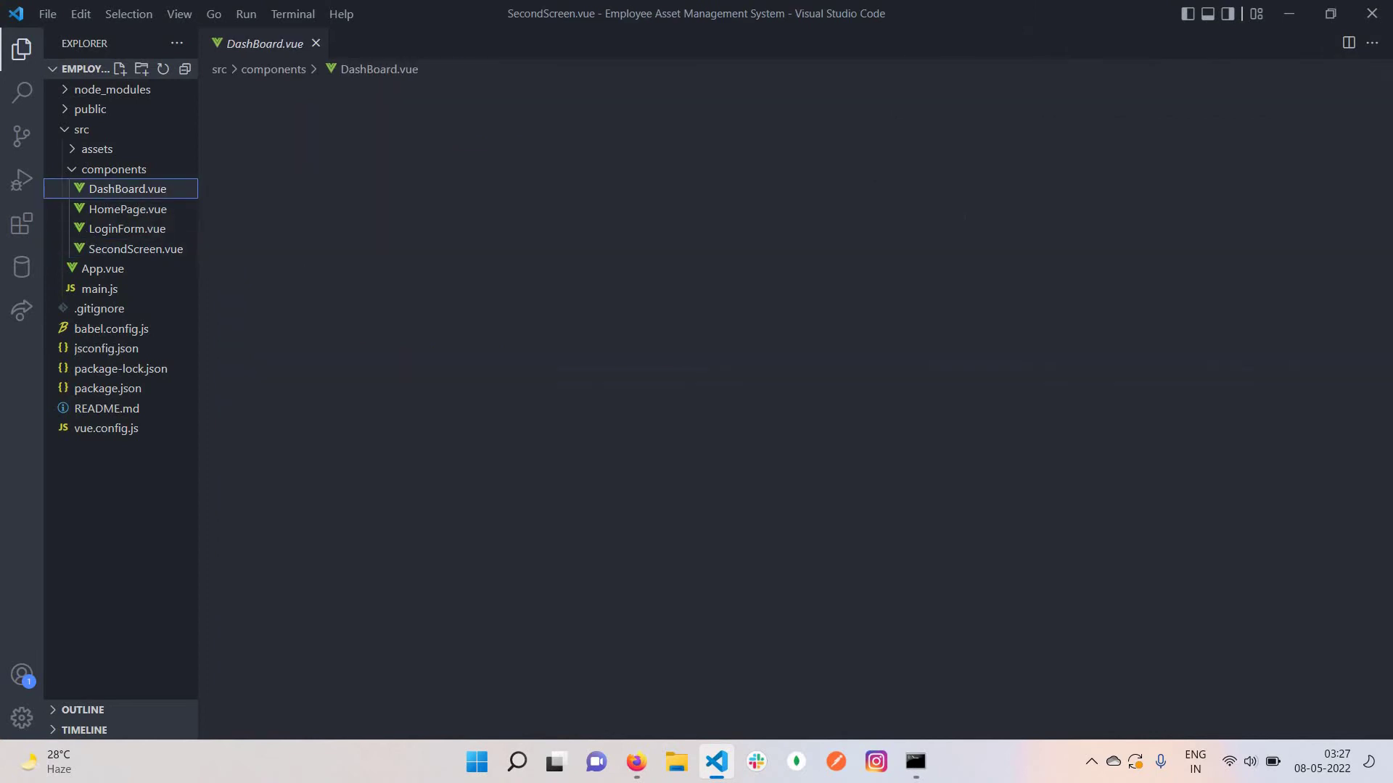
pyautogui.hotkey('ctrl', 'Home')
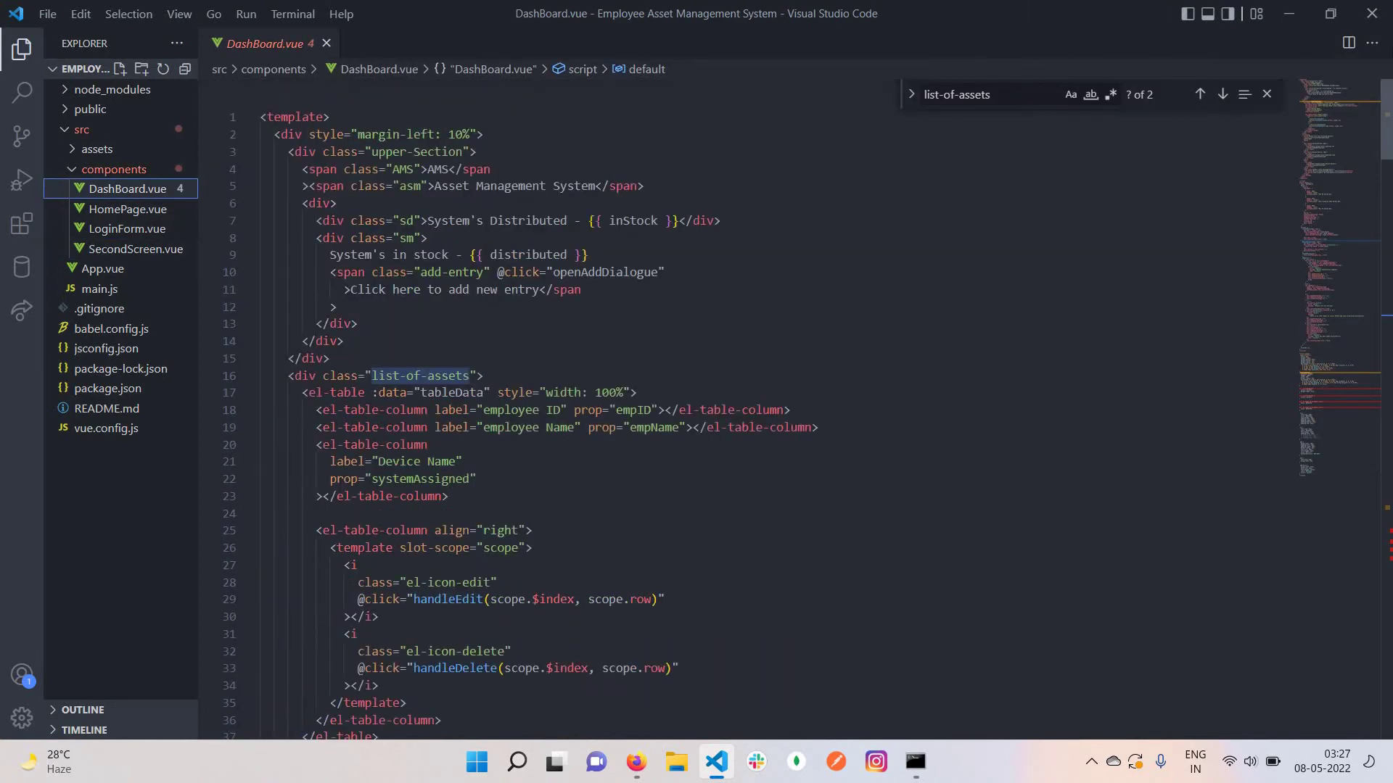
pyautogui.scroll(-6, 520, 409)
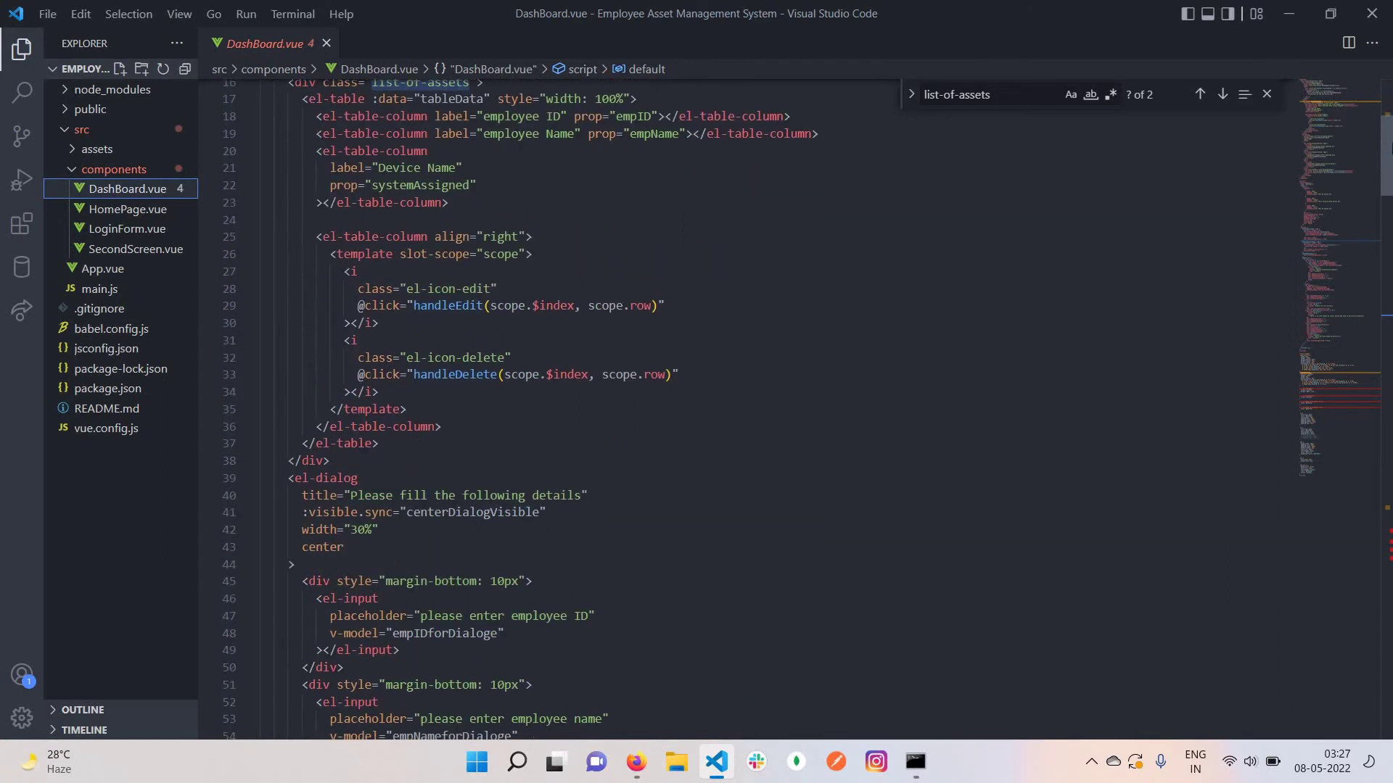
pyautogui.scroll(-2, 520, 409)
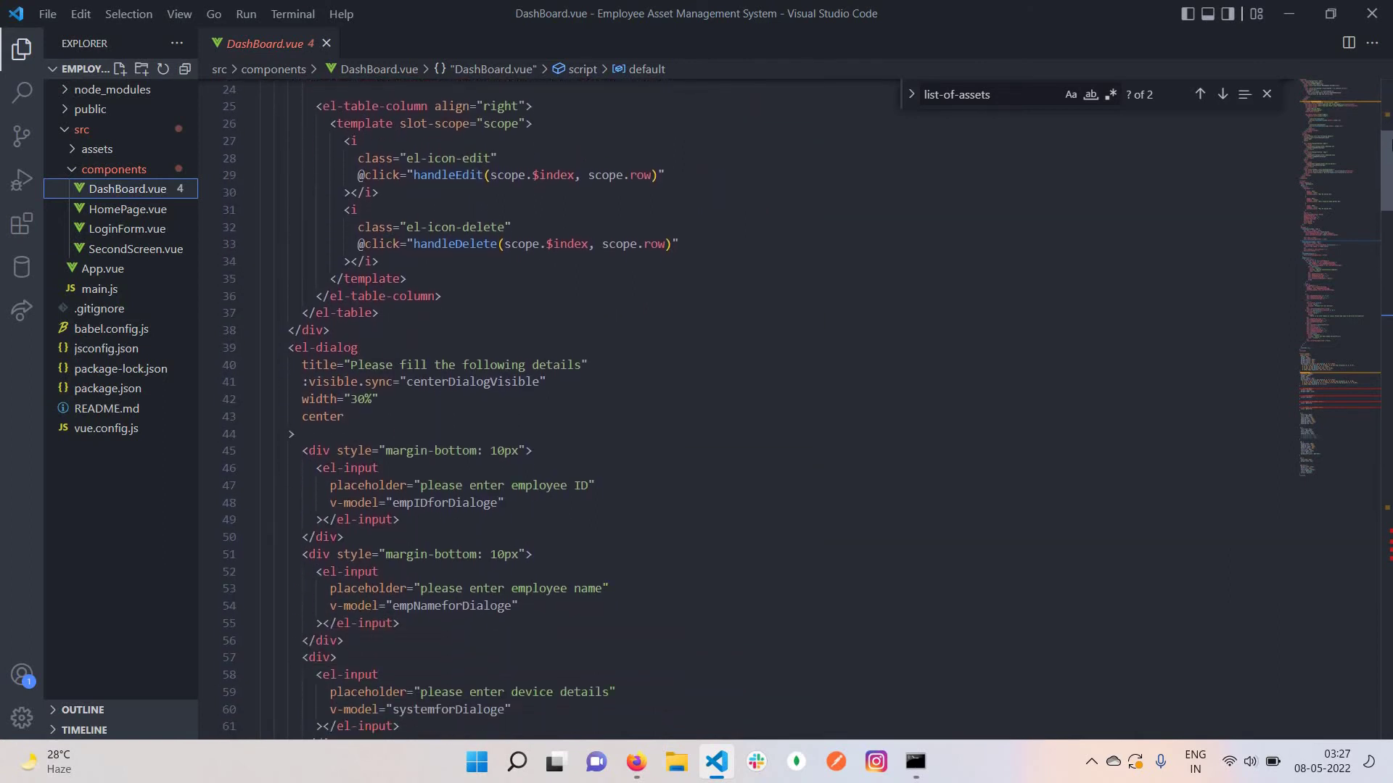
pyautogui.scroll(7, 520, 409)
pyautogui.scroll(2, 520, 409)
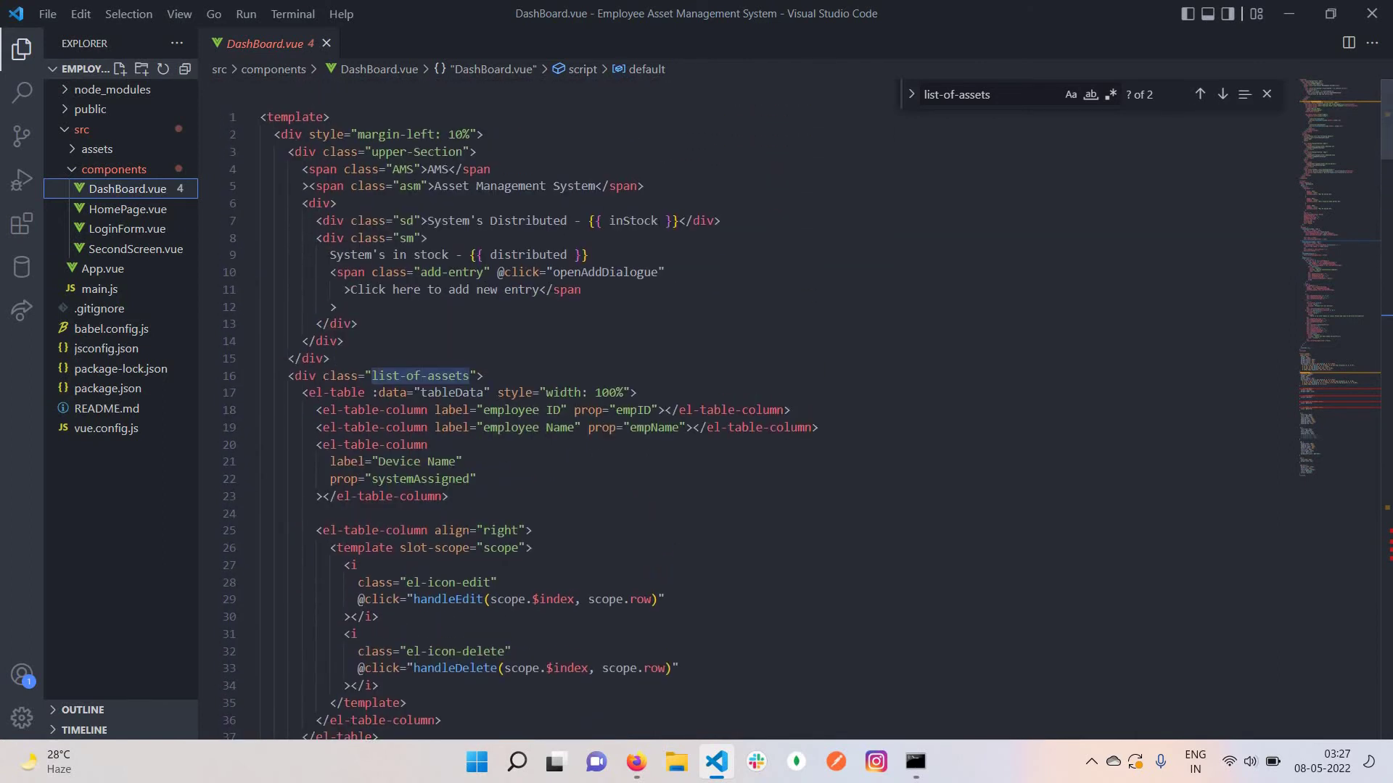
# Replace the word 'Distributed' on line 7 with 'Instock'
pyautogui.click(570, 220)
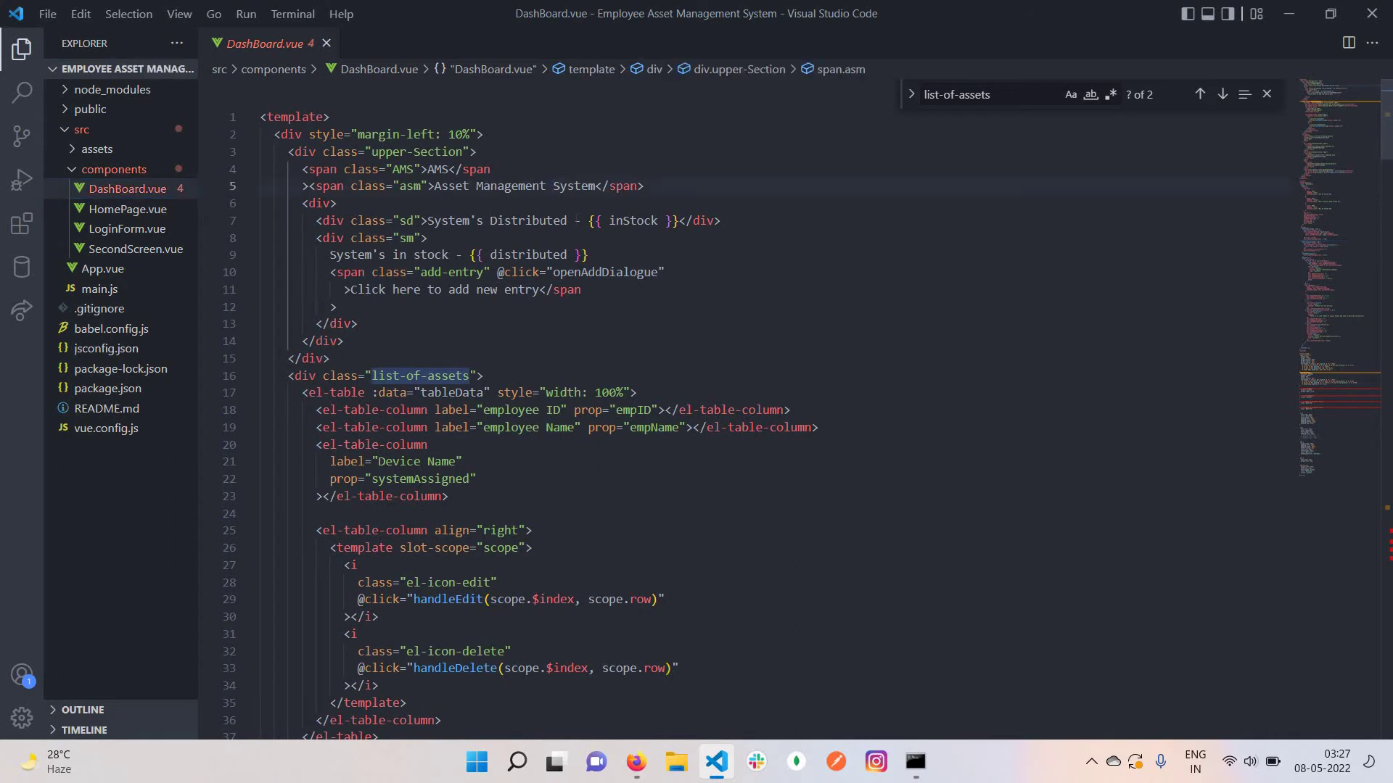
pyautogui.press('Left')
pyautogui.press('Left')
pyautogui.press('Left')
pyautogui.press('Left')
pyautogui.press('Left')
pyautogui.press('Left')
pyautogui.press('Left')
pyautogui.press('Left')
pyautogui.press('Left')
pyautogui.press('Left')
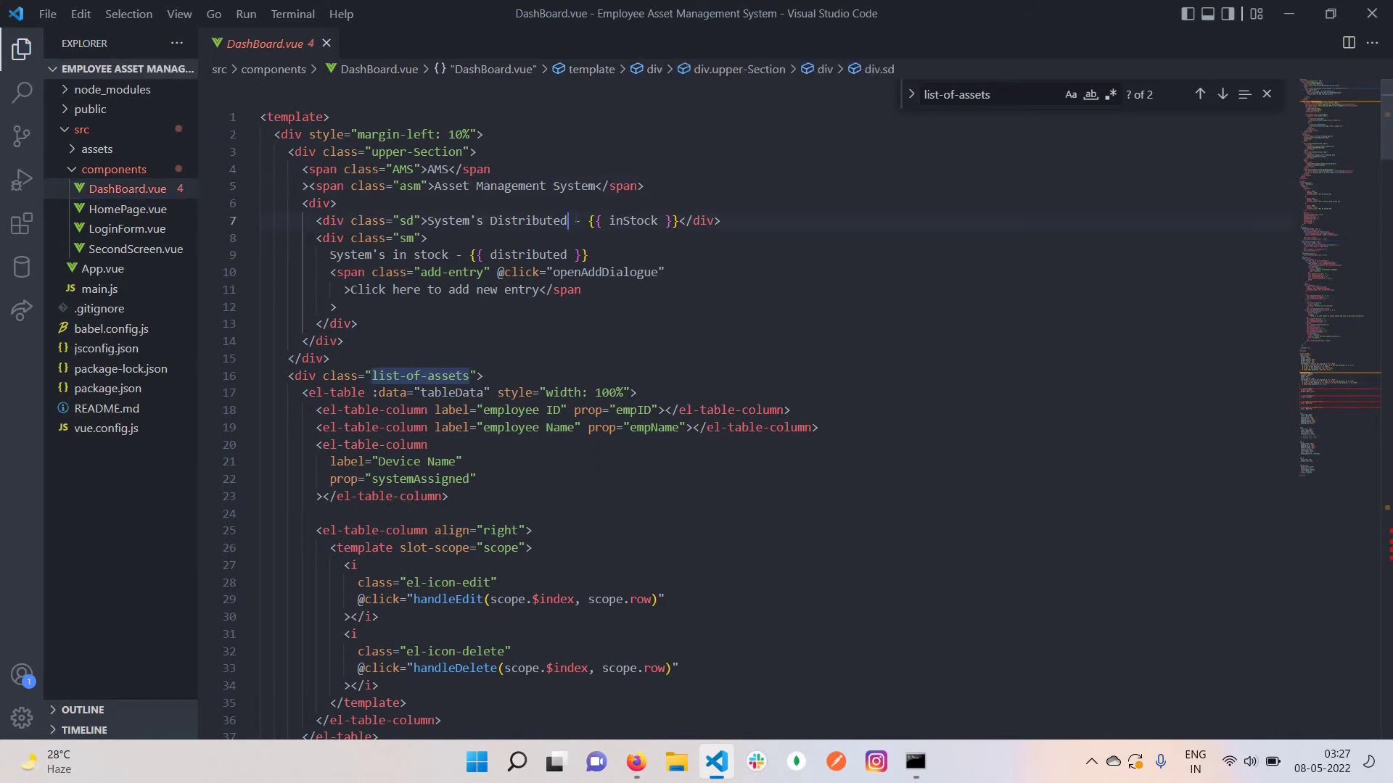
pyautogui.hotkey('shift', 'Left')
pyautogui.hotkey('shift', 'Left')
pyautogui.hotkey('shift', 'Left')
pyautogui.hotkey('shift', 'Left')
pyautogui.hotkey('shift', 'Left')
pyautogui.hotkey('shift', 'Left')
pyautogui.hotkey('shift', 'Left')
pyautogui.hotkey('shift', 'Left')
pyautogui.hotkey('shift', 'Left')
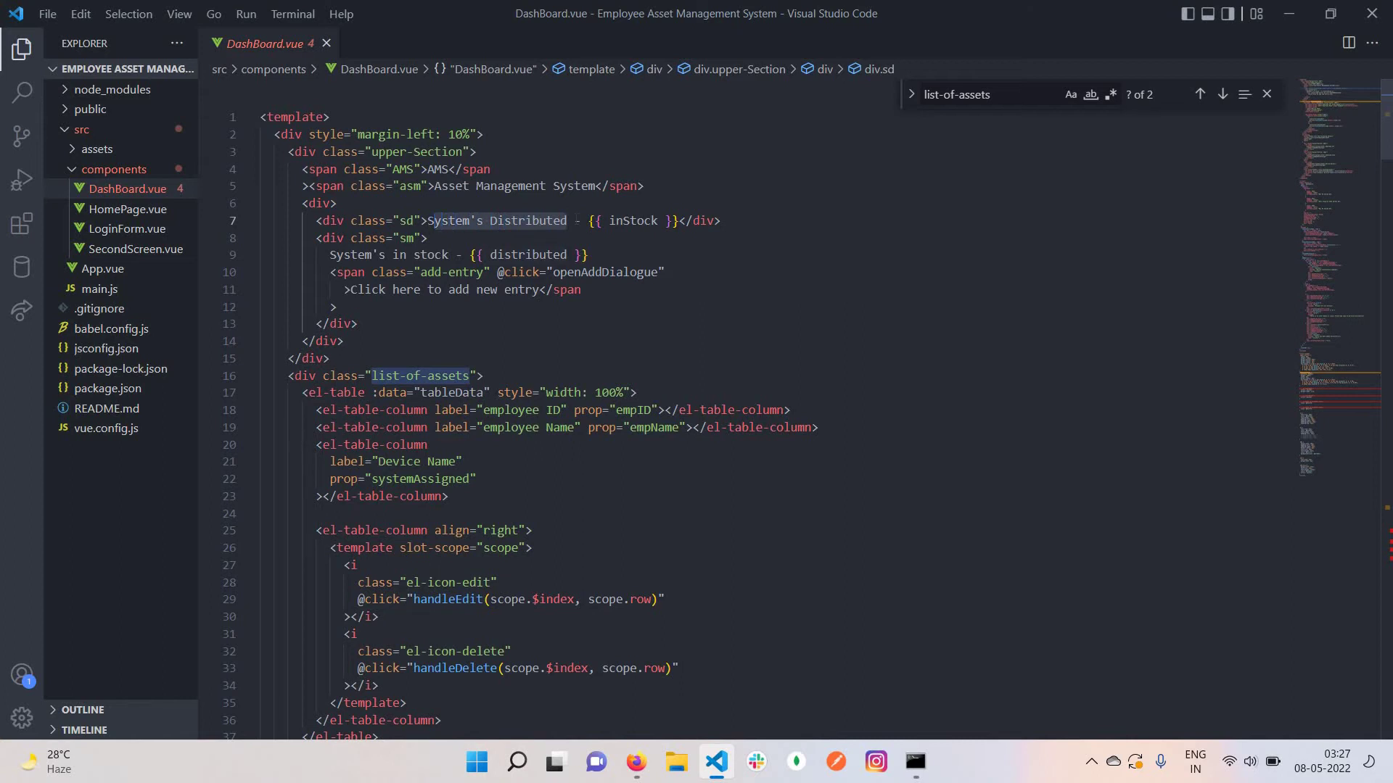
pyautogui.hotkey('shift', 'Right')
pyautogui.hotkey('shift', 'Right')
pyautogui.hotkey('shift', 'Right')
pyautogui.hotkey('shift', 'Right')
pyautogui.hotkey('shift', 'Right')
pyautogui.hotkey('shift', 'Right')
pyautogui.hotkey('shift', 'Right')
pyautogui.hotkey('shift', 'Right')
pyautogui.hotkey('shift', 'Right')
pyautogui.hotkey('shift', 'Right')
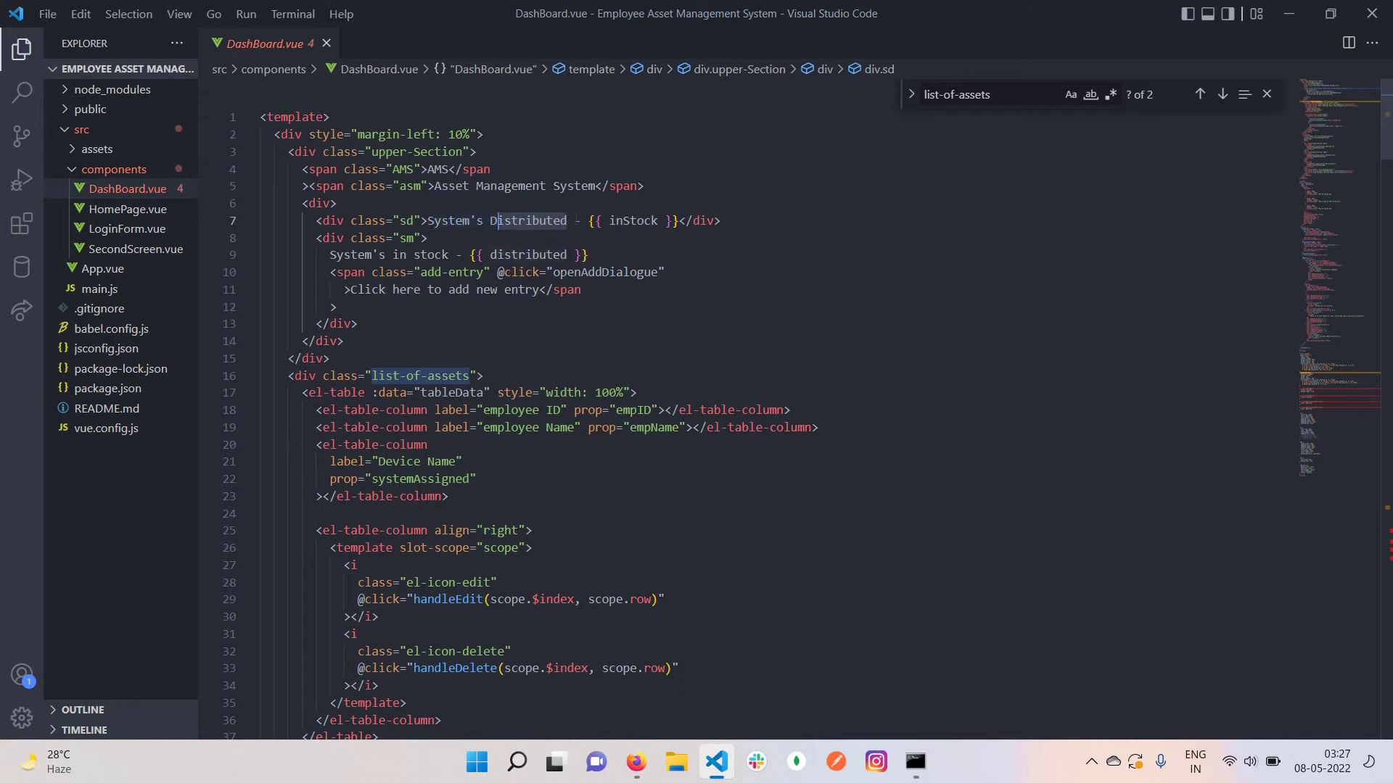
pyautogui.hotkey('shift', 'Left')
pyautogui.write('Instock')
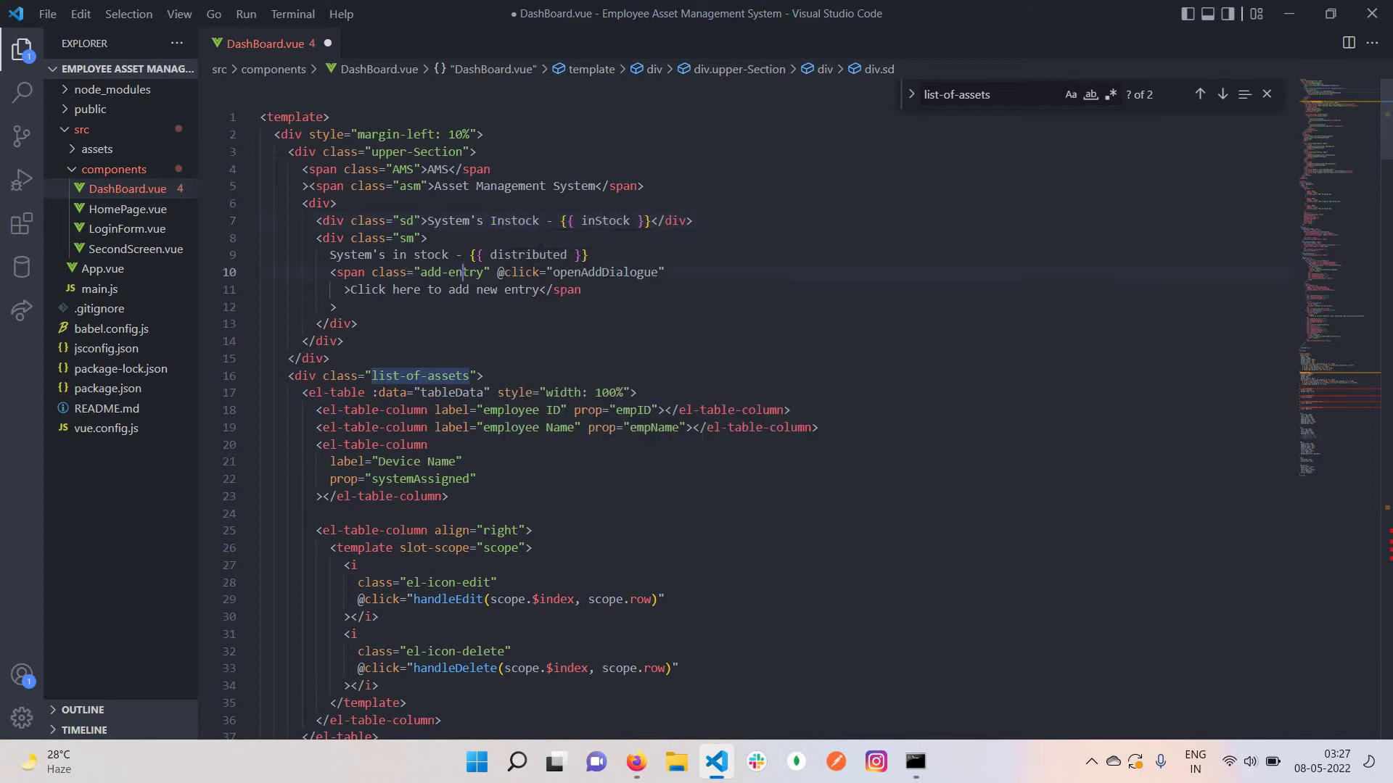
# Change 'in stock' on line 9 to 'Distributed' and save DashBoard.vue
pyautogui.click(456, 254)
pyautogui.hotkey('shift', 'Left')
pyautogui.hotkey('shift', 'Left')
pyautogui.hotkey('shift', 'Left')
pyautogui.hotkey('shift', 'Left')
pyautogui.hotkey('shift', 'Left')
pyautogui.hotkey('shift', 'Left')
pyautogui.hotkey('shift', 'Left')
pyautogui.hotkey('shift', 'Left')
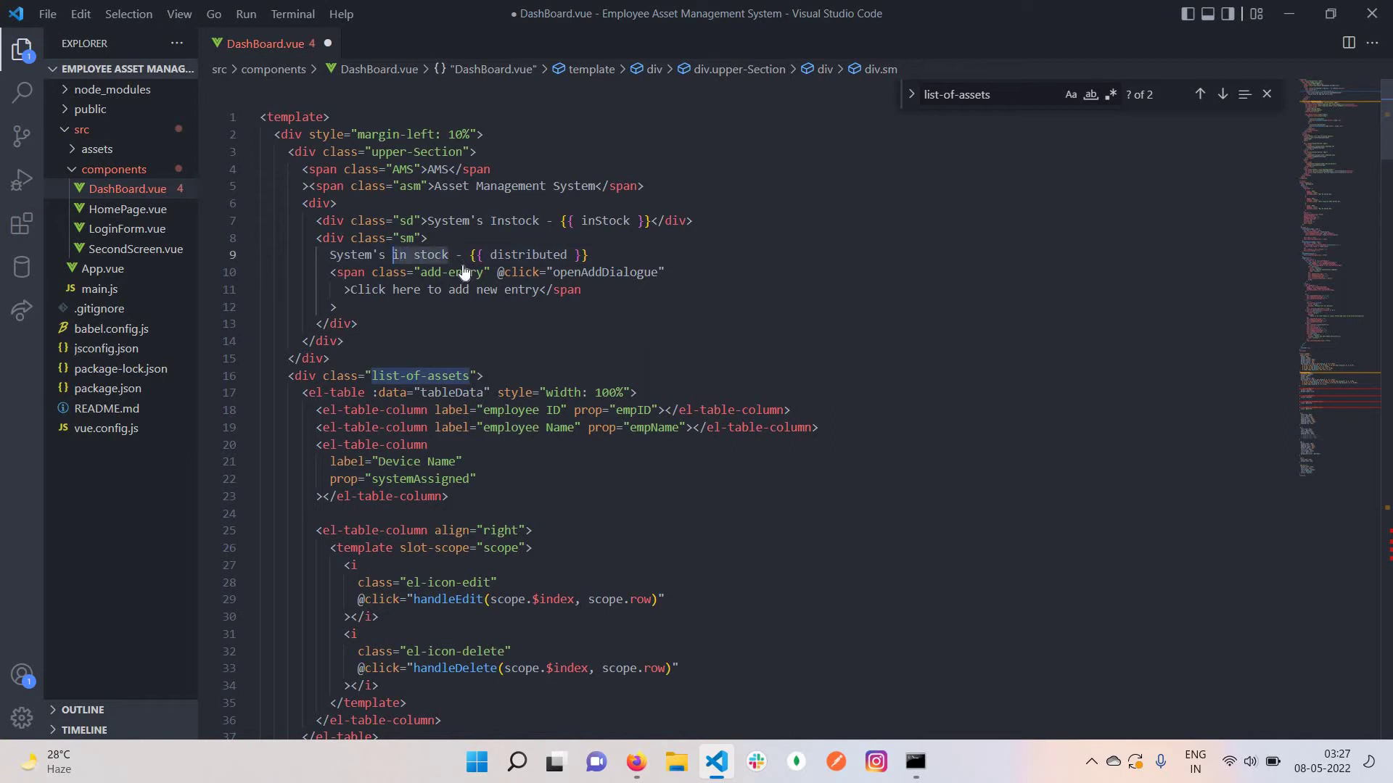
pyautogui.write('Diu')
pyautogui.press('BackSpace')
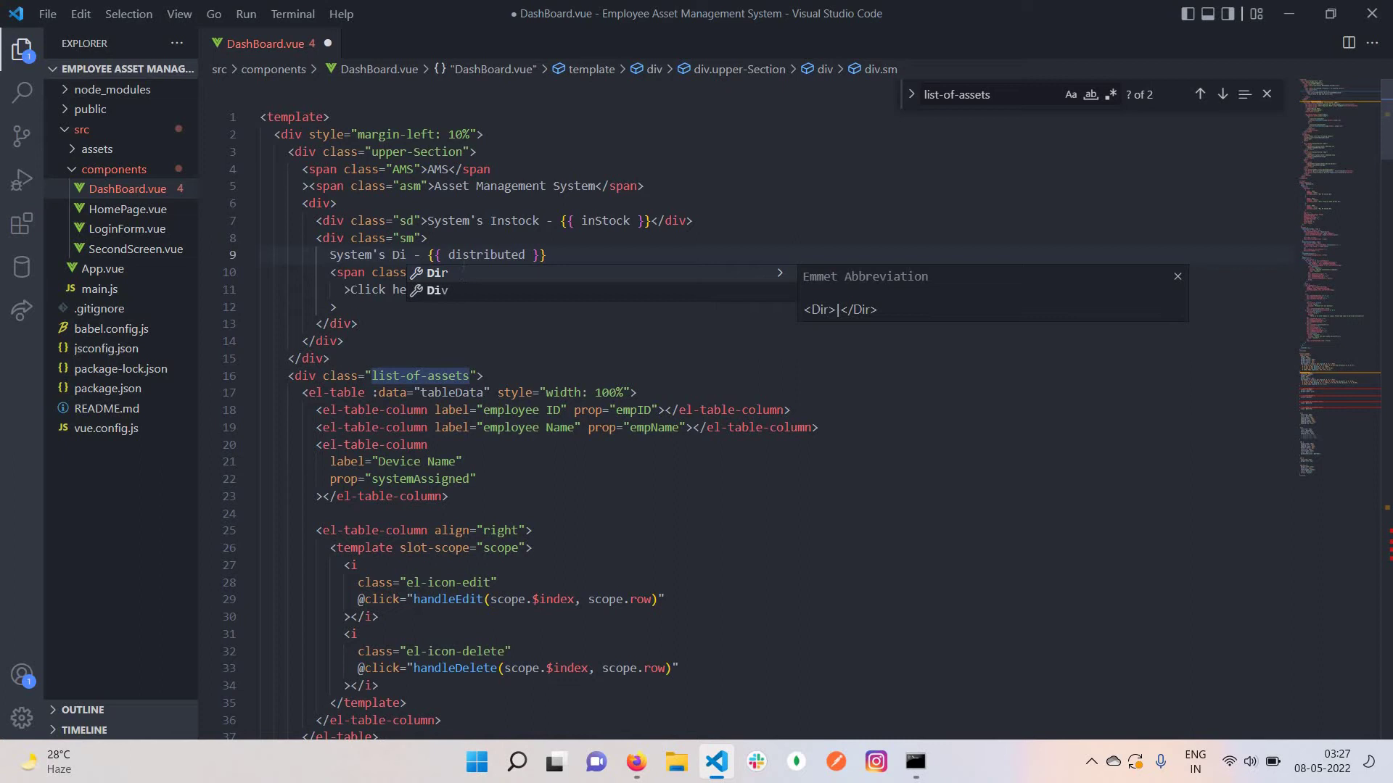
pyautogui.write('st')
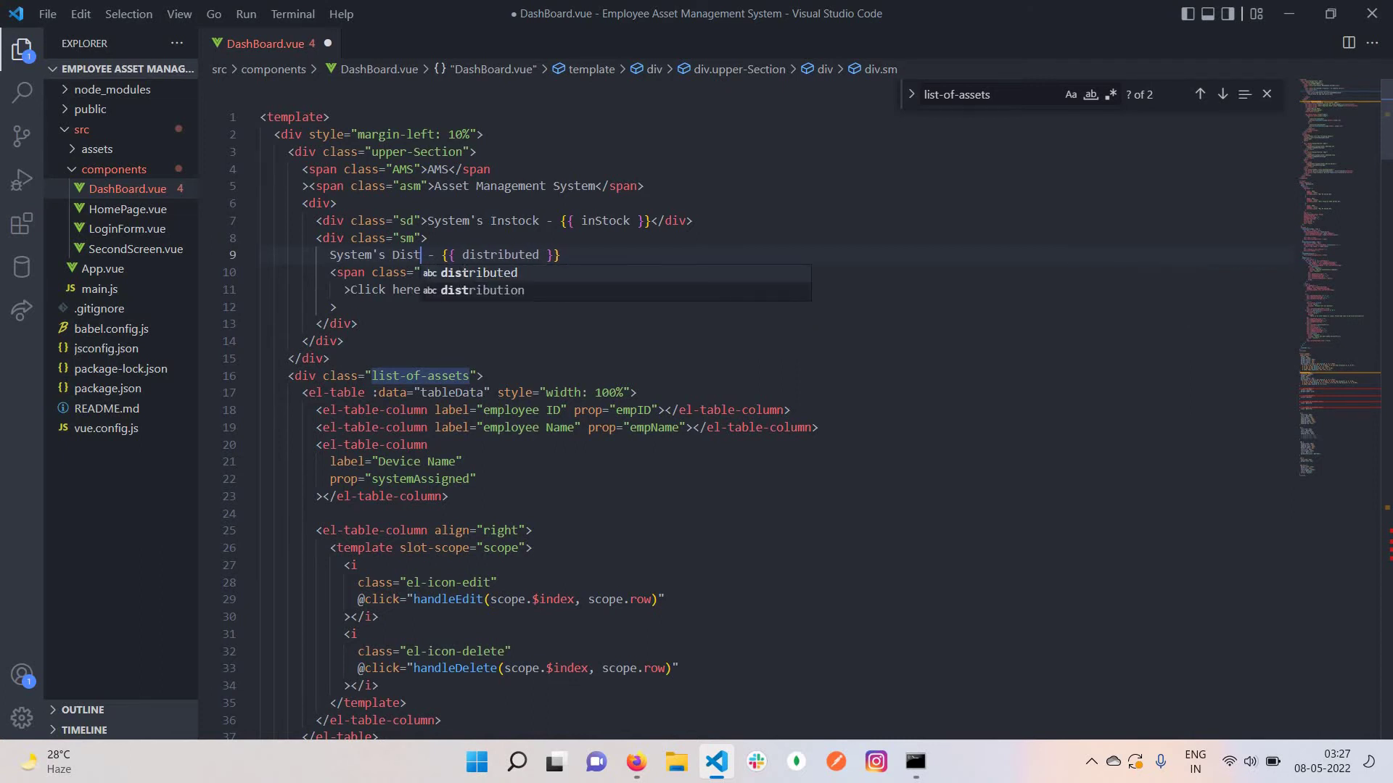
pyautogui.press('Return')
pyautogui.press('Left')
pyautogui.press('Left')
pyautogui.press('Left')
pyautogui.press('Left')
pyautogui.press('Left')
pyautogui.press('Left')
pyautogui.press('Left')
pyautogui.press('Left')
pyautogui.press('Left')
pyautogui.press('Left')
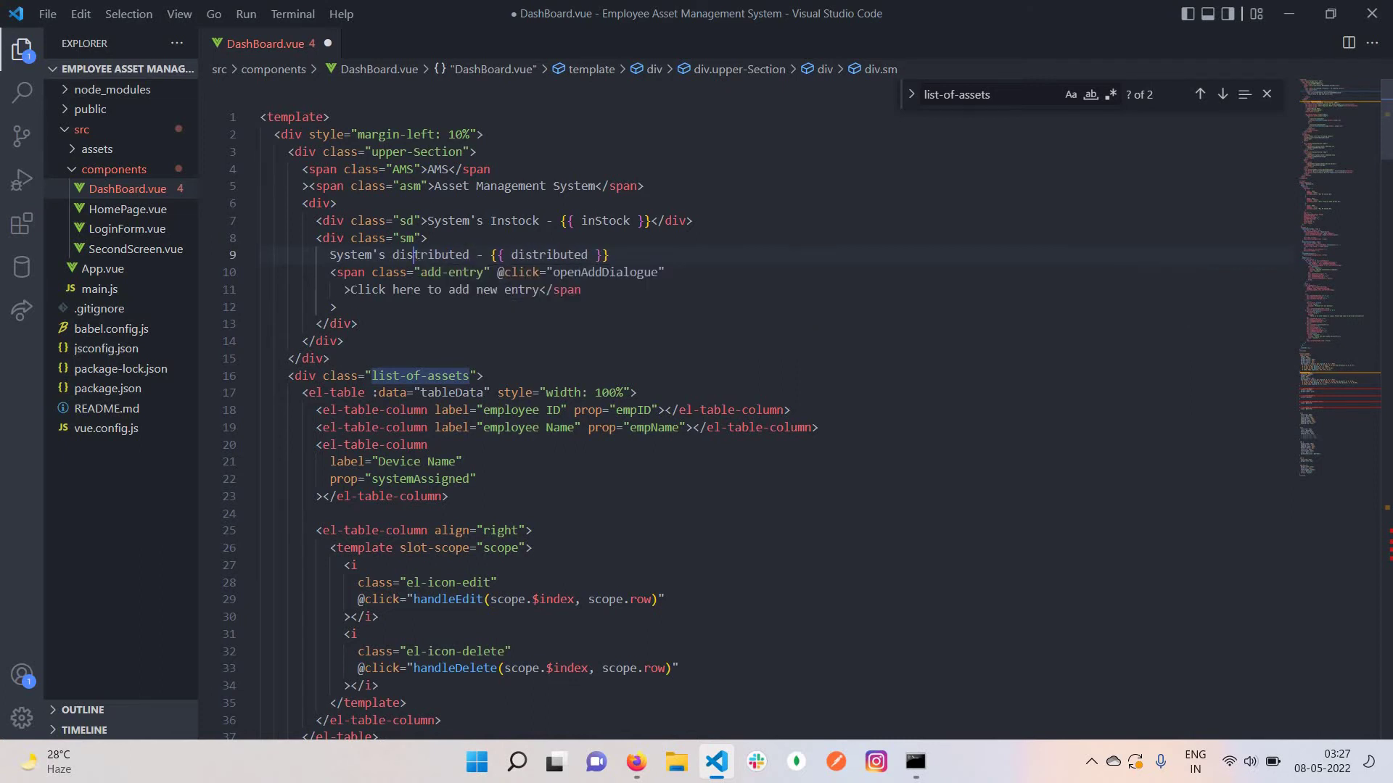
pyautogui.press('BackSpace')
pyautogui.write('D')
pyautogui.hotkey('ctrl', 's')
# Check that the dashboard now reads System's Instock - 89 and System's Distributed - 3
pyautogui.click(636, 761)
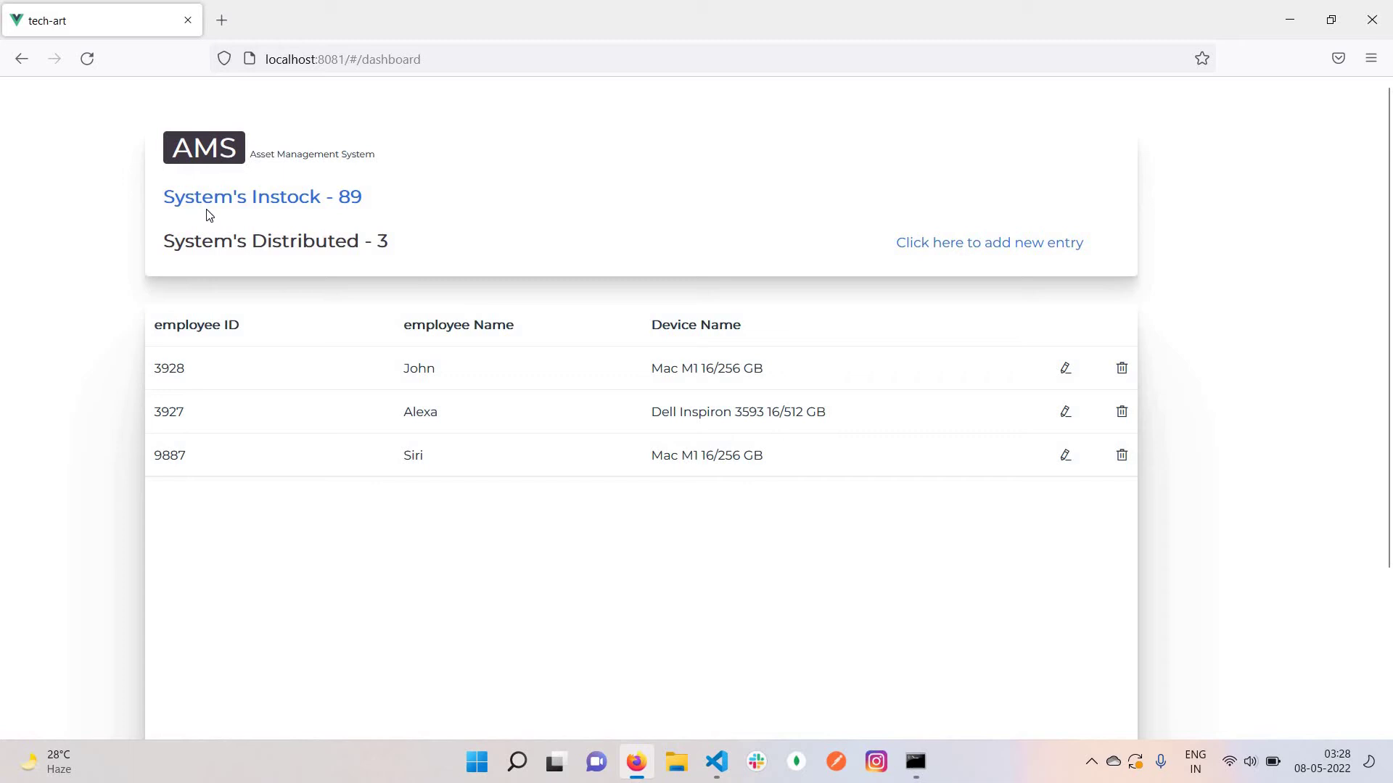
pyautogui.moveTo(362, 198); pyautogui.dragTo(155, 251)
# Fill the new-entry form with an employee ID, employee name and device Mac M1 16/256GB
pyautogui.click(194, 381)
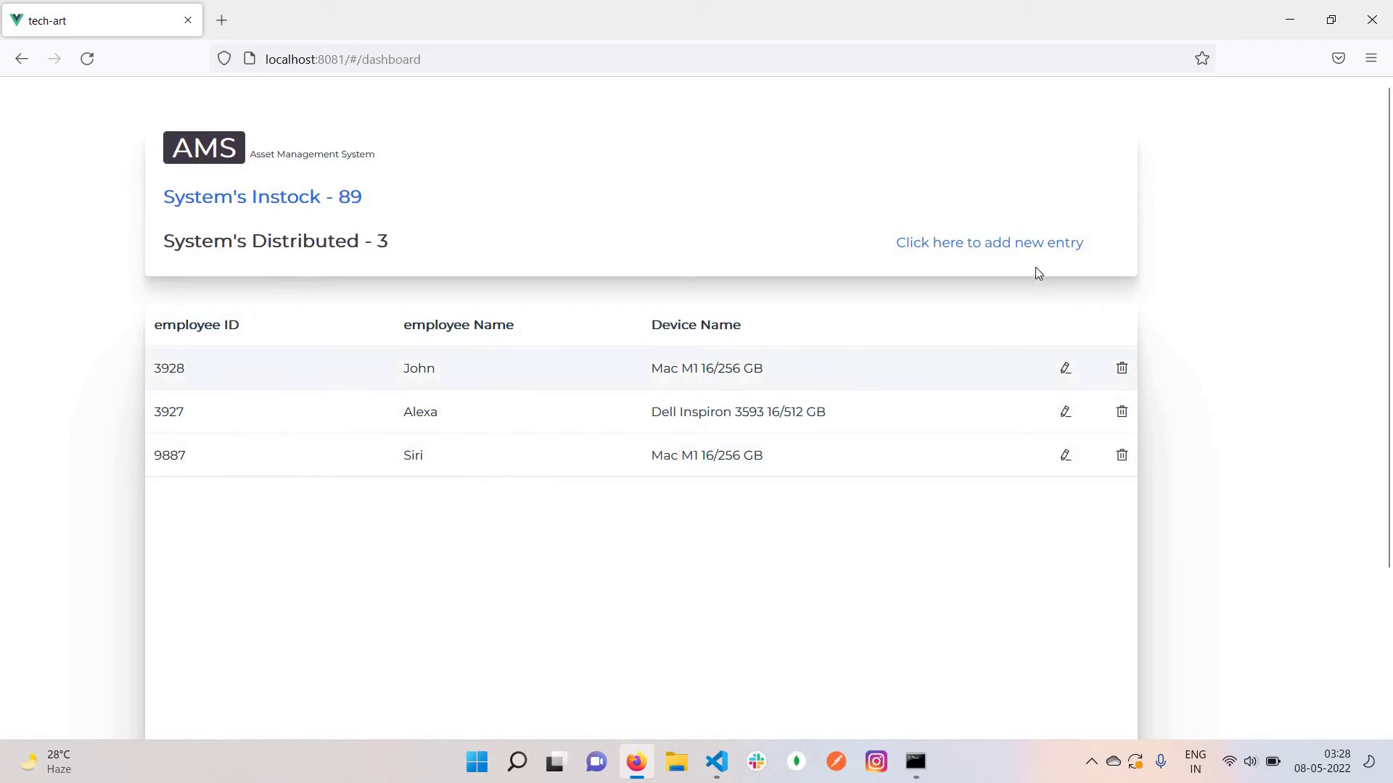
pyautogui.click(992, 246)
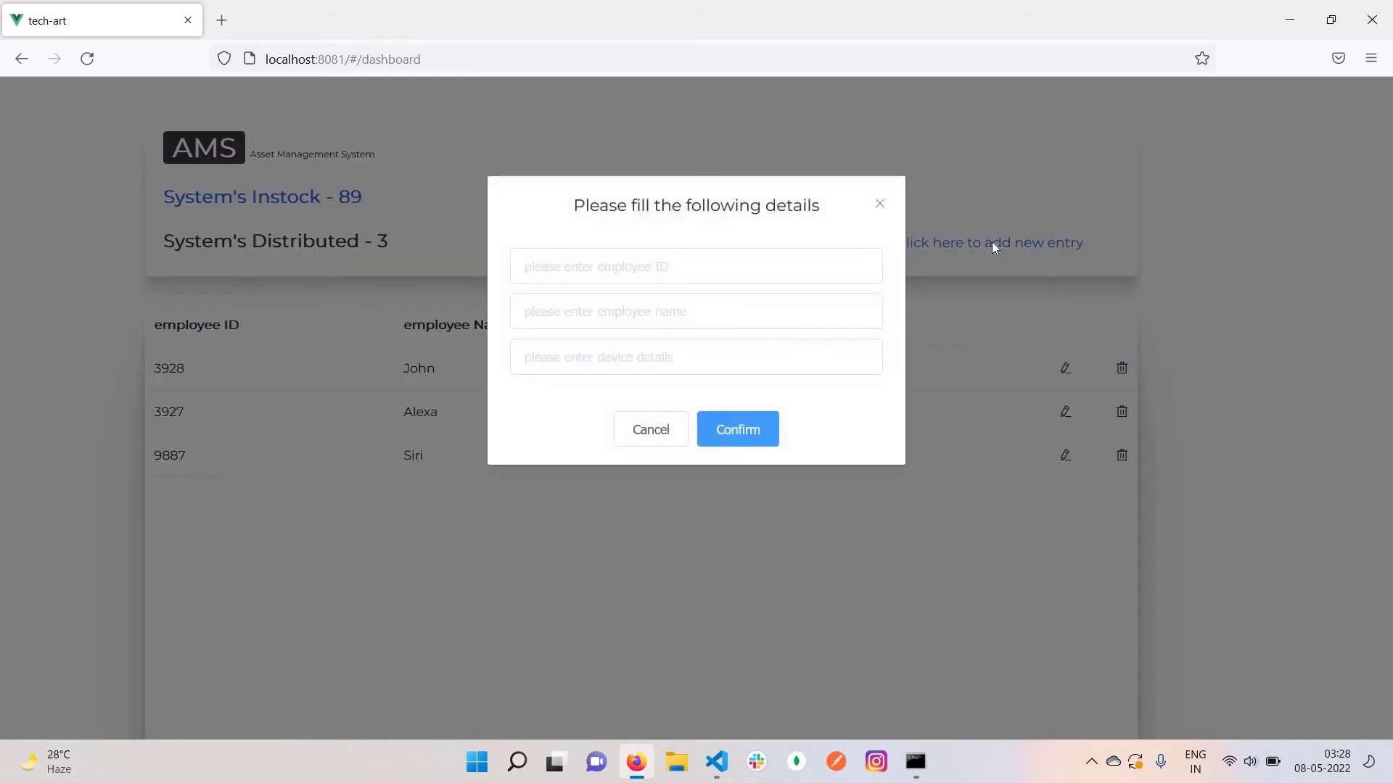
pyautogui.click(768, 268)
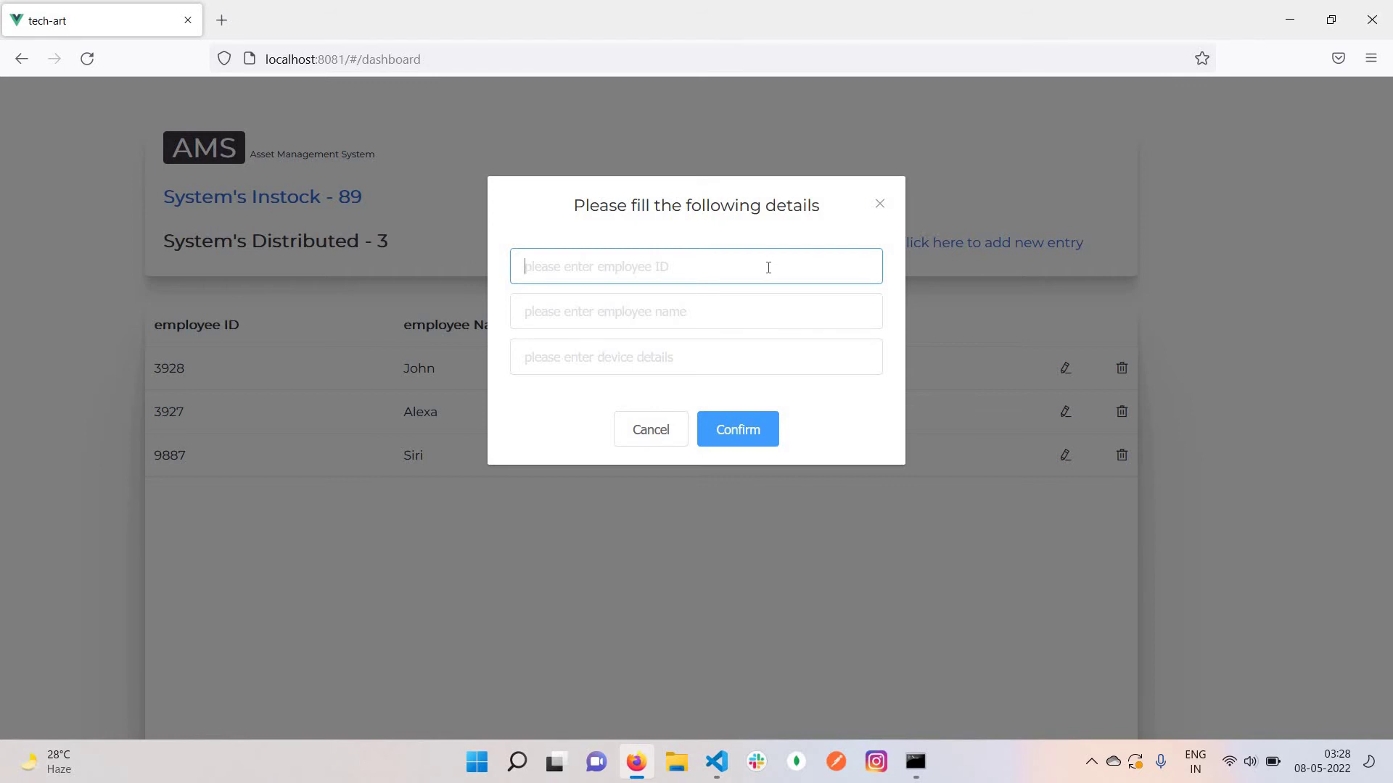
pyautogui.write('7822')
pyautogui.click(693, 314)
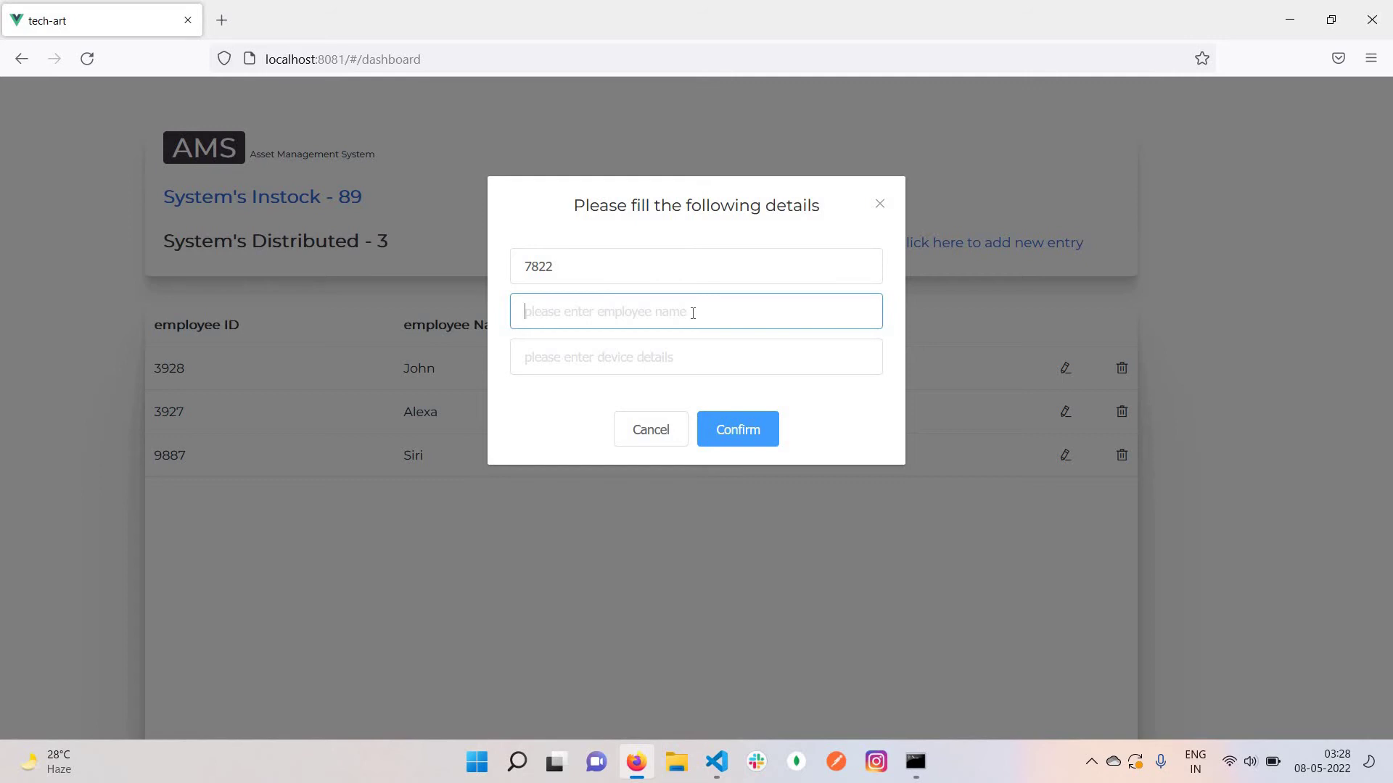
pyautogui.write('K')
pyautogui.press('BackSpace')
pyautogui.write('Shubham')
pyautogui.click(613, 357)
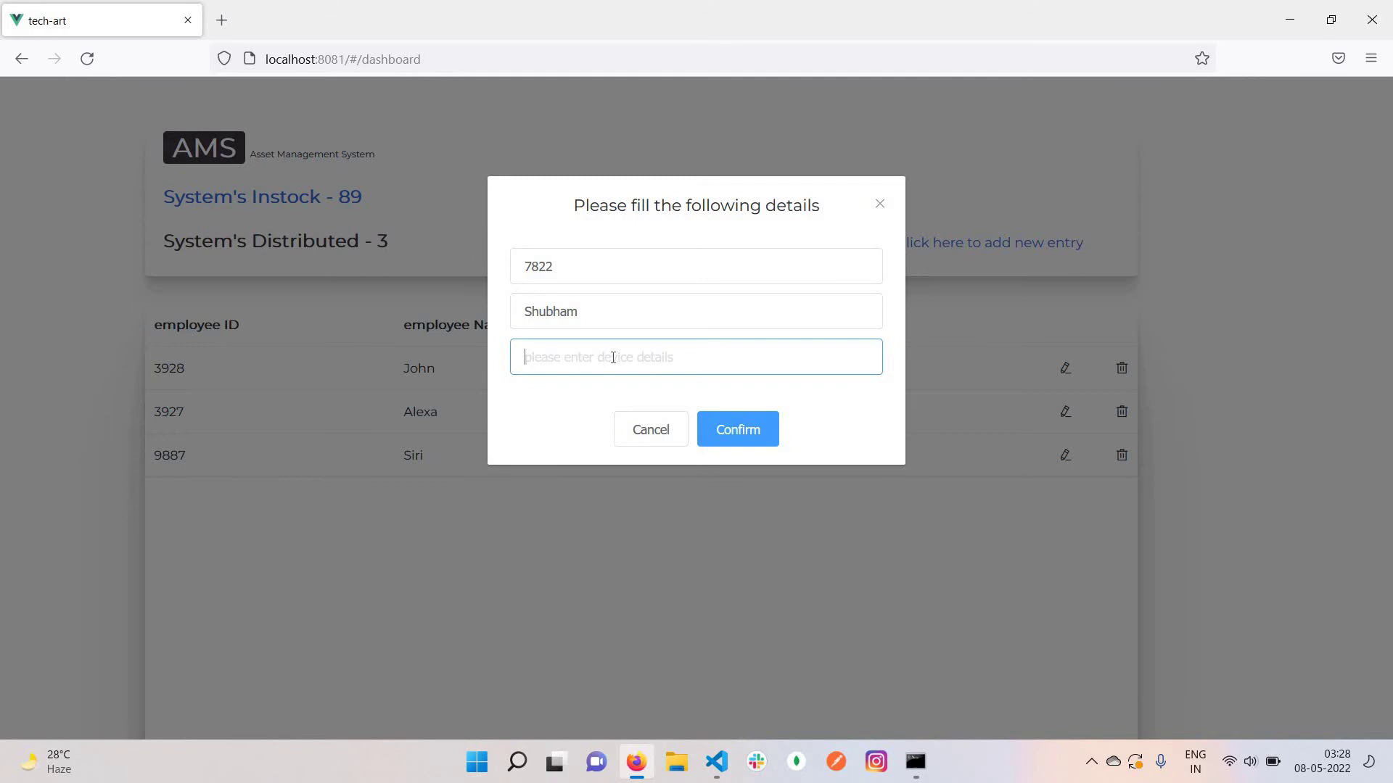
pyautogui.write('Mac M1 16/256GB')
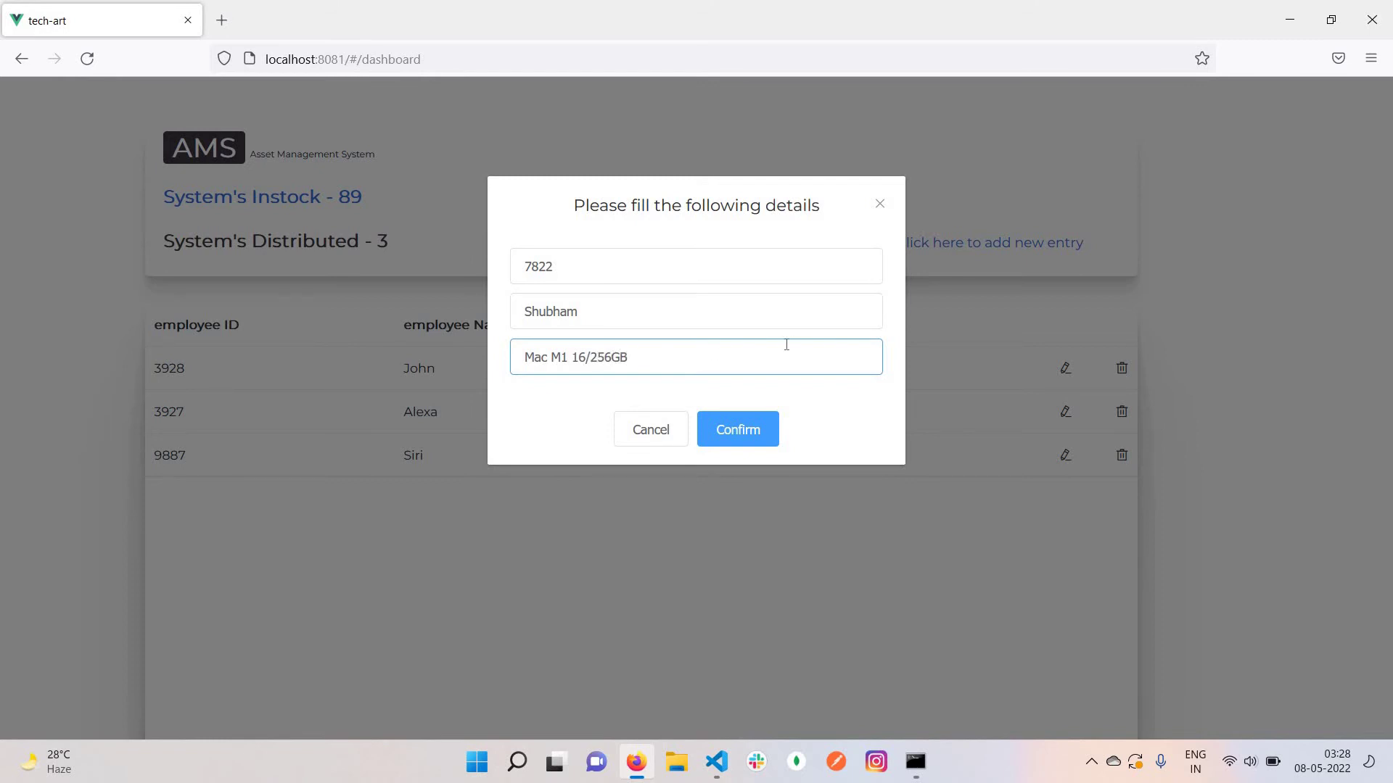
# Confirm the entry and check the counts now read Instock 88, Distributed 4
pyautogui.click(734, 435)
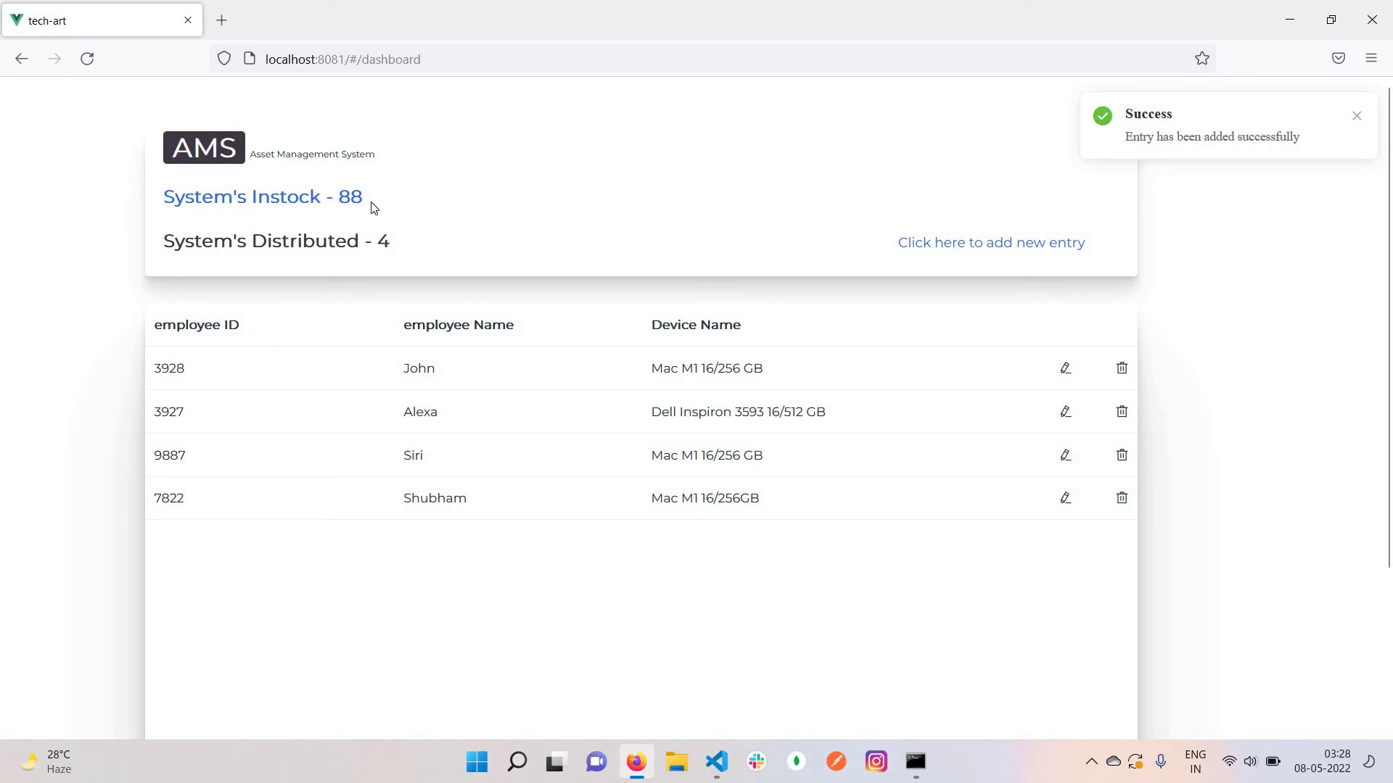
pyautogui.tripleClick(391, 236)
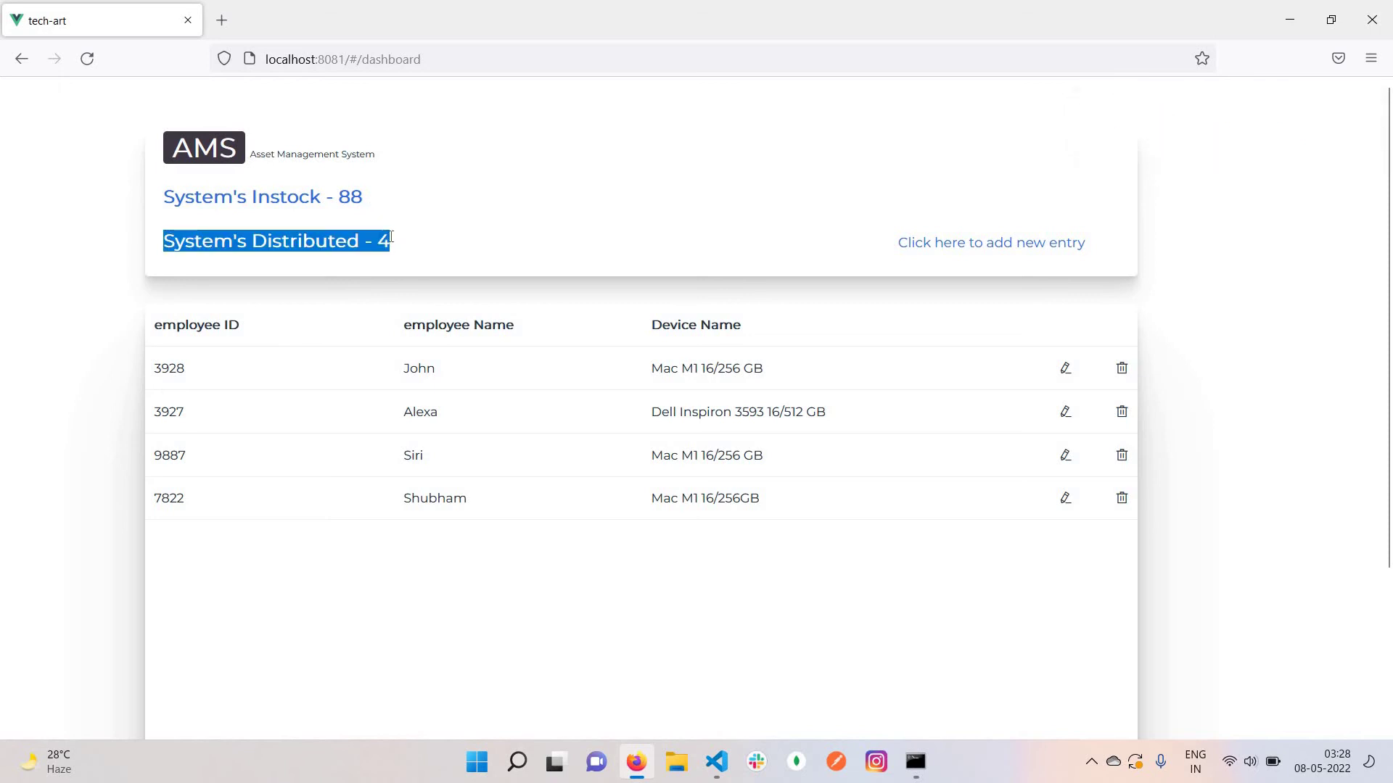
pyautogui.click(391, 237)
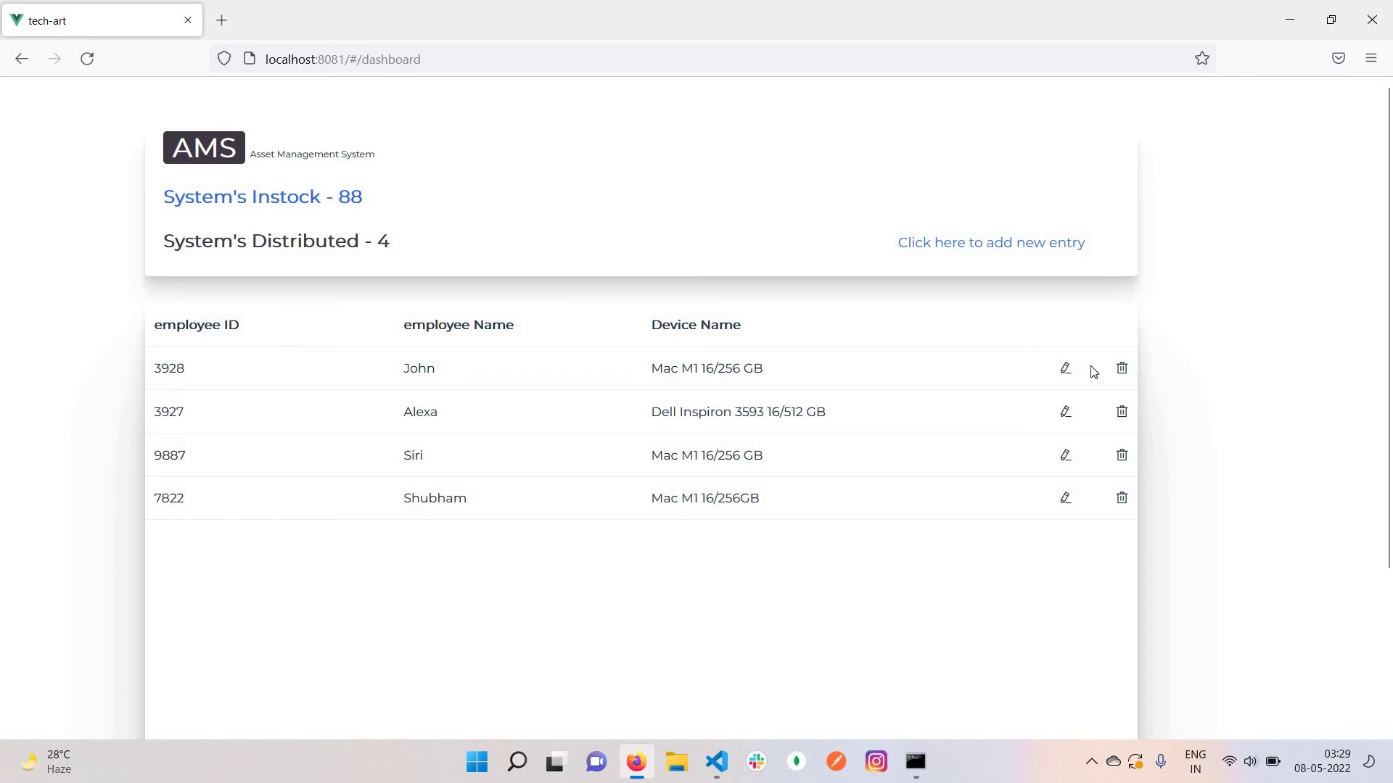
# Enter an employee ID, employee name and device Dell Inpiron 3599 i9 11th gen 16/512GB
pyautogui.click(1028, 245)
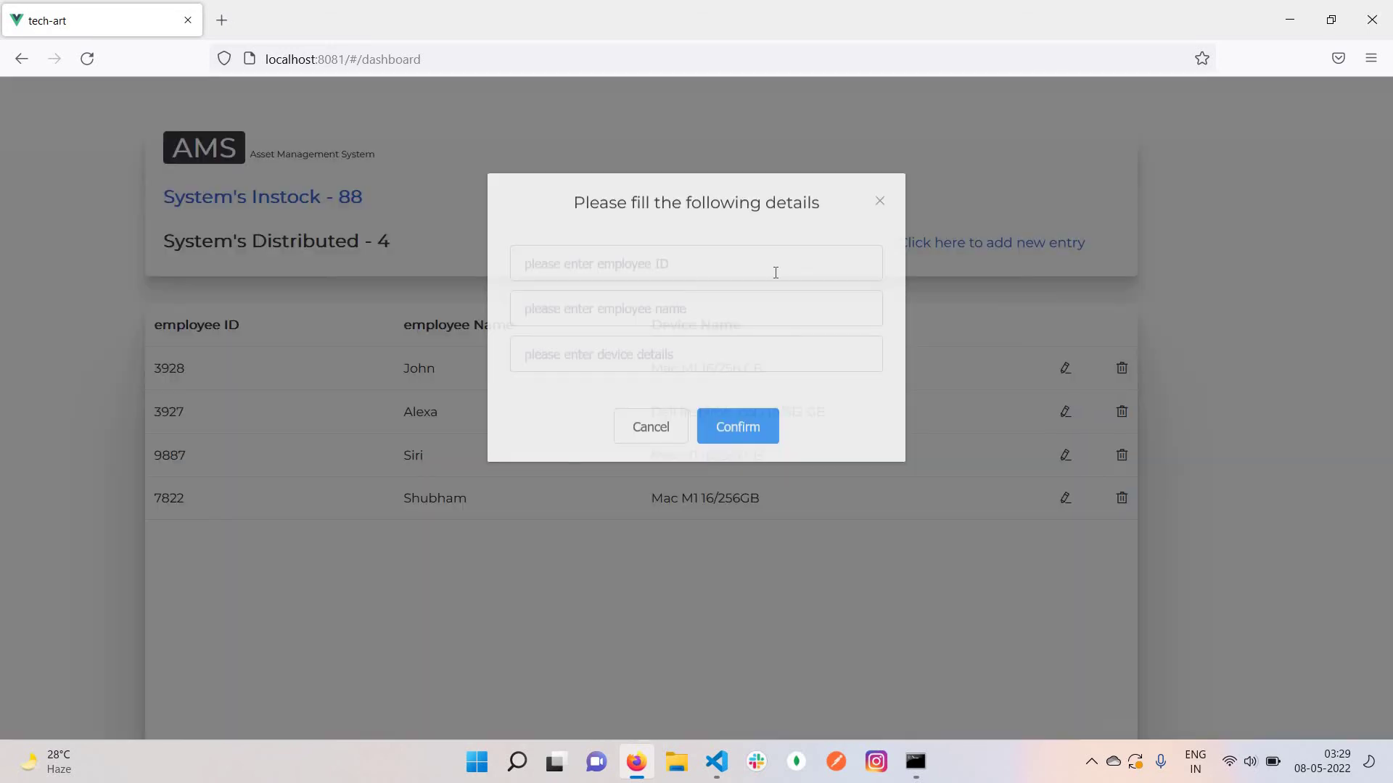
pyautogui.click(775, 273)
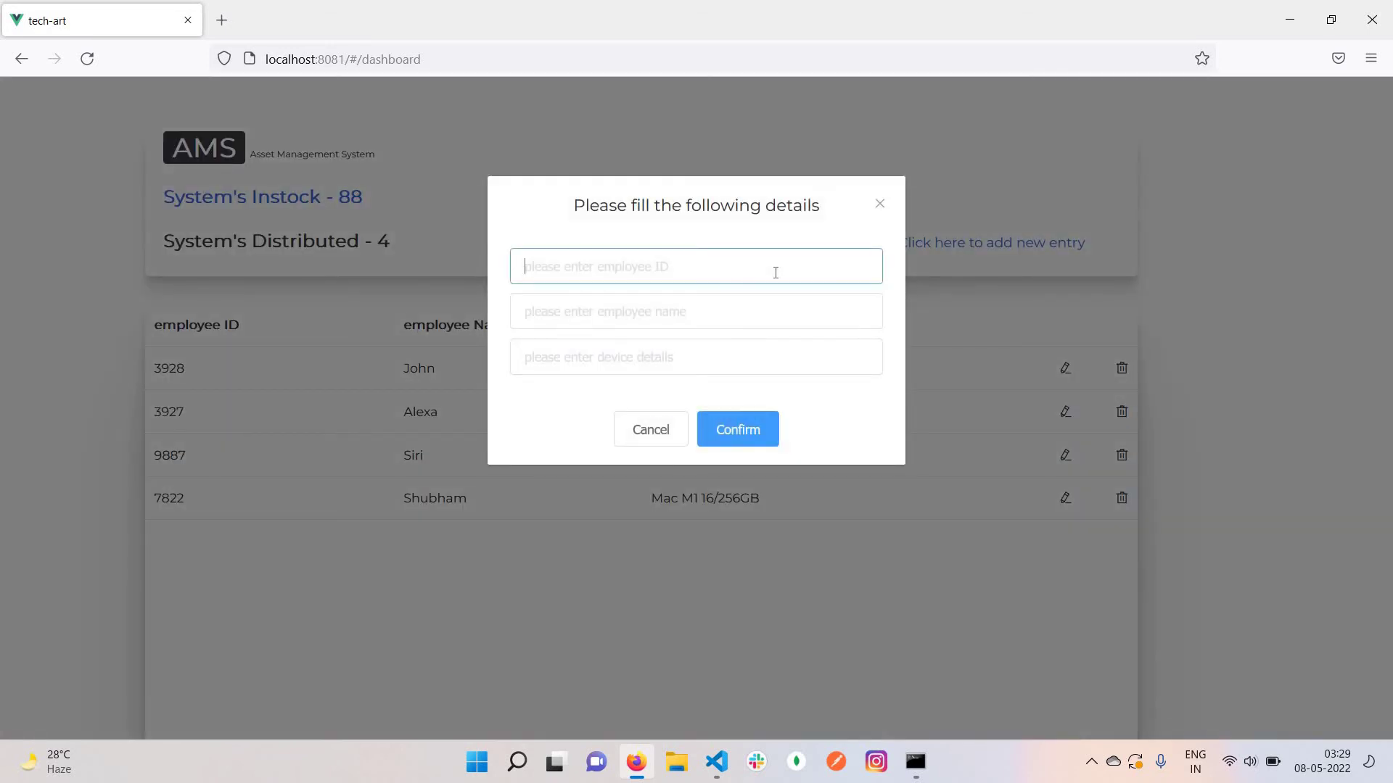
pyautogui.write('2199')
pyautogui.click(671, 322)
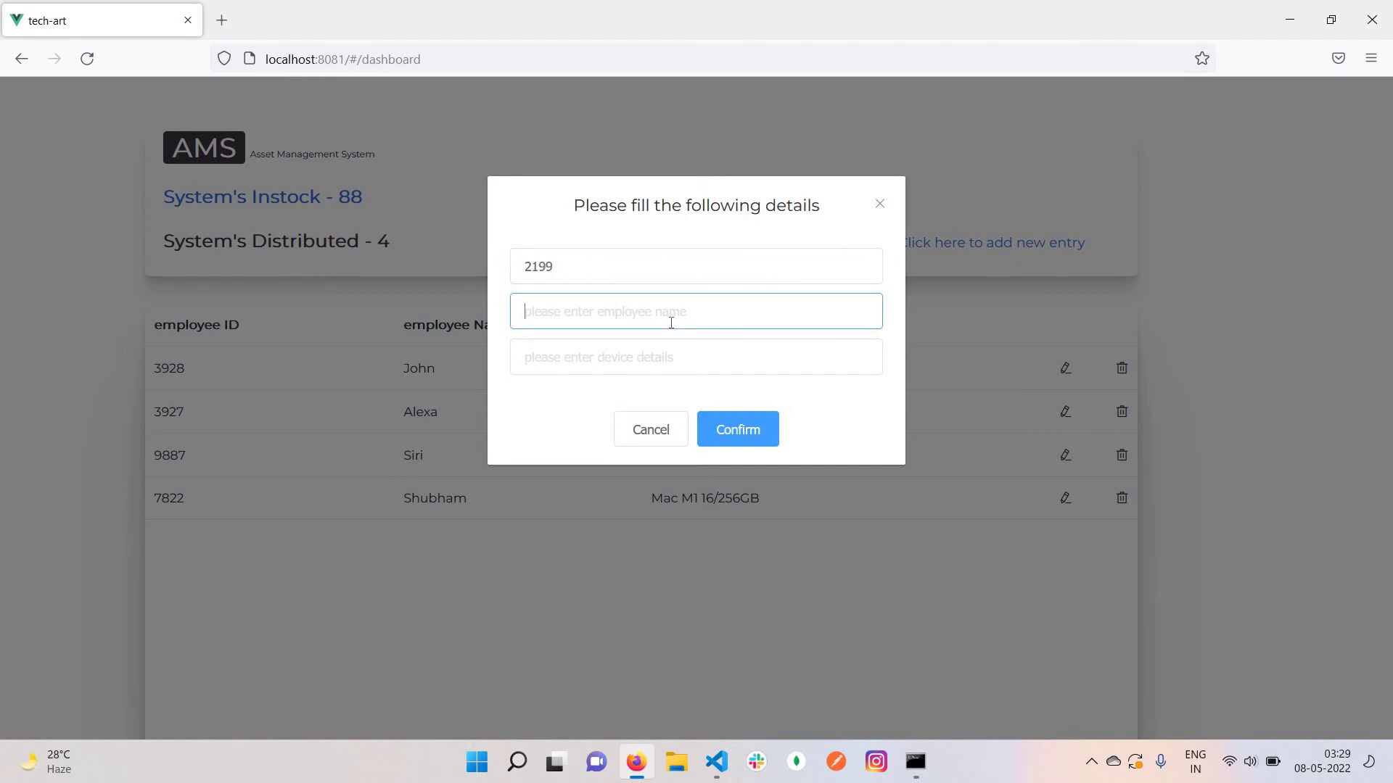
pyautogui.click(599, 355)
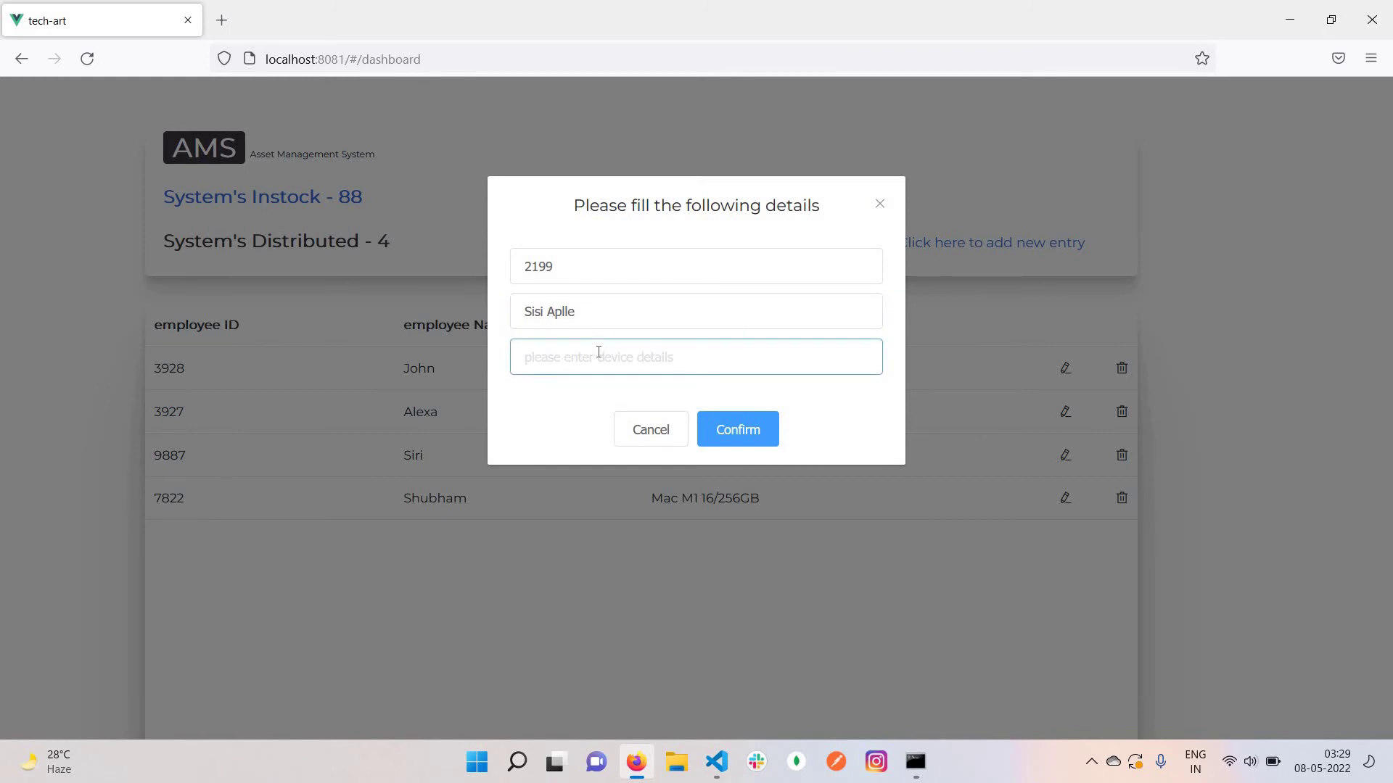
pyautogui.write('Dell Inpiron 3599 i9 11th gen 16/512')
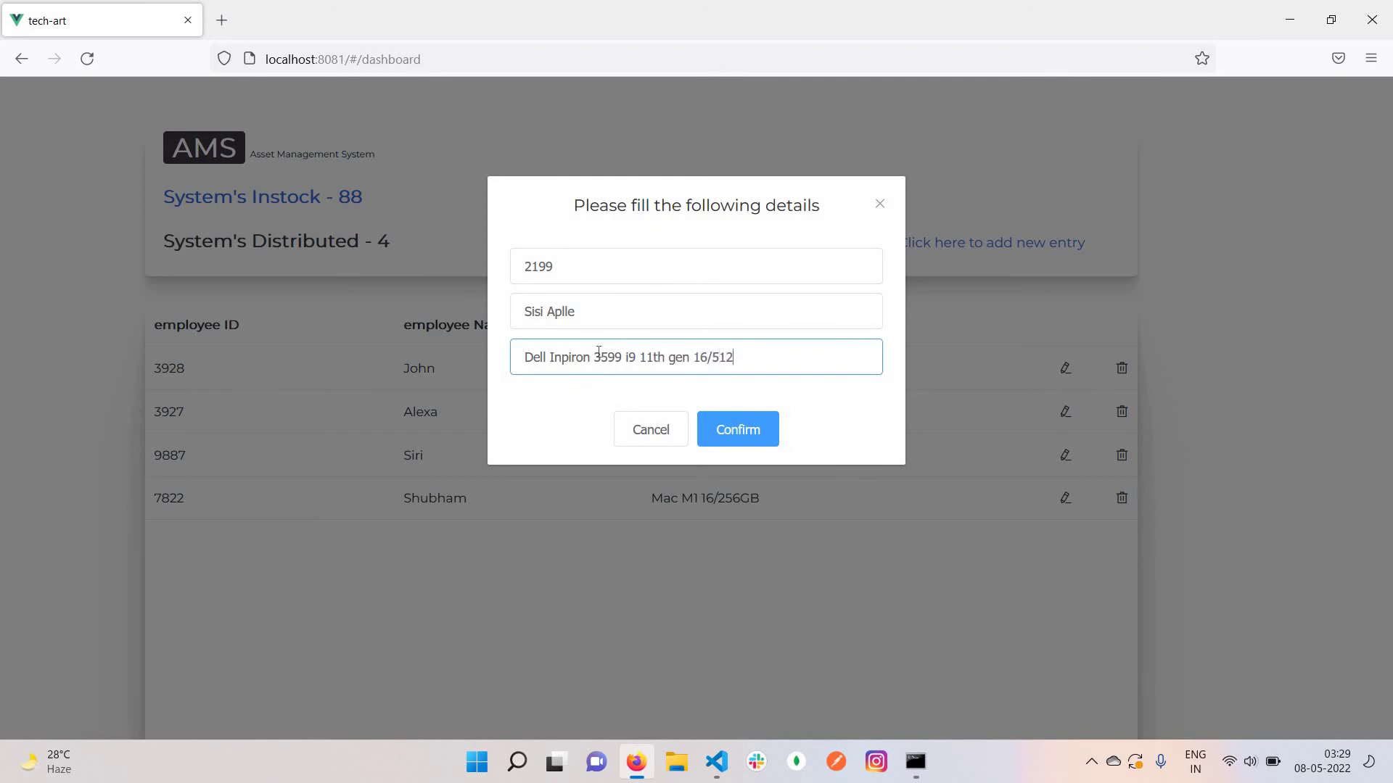
pyautogui.write('GB')
pyautogui.click(750, 428)
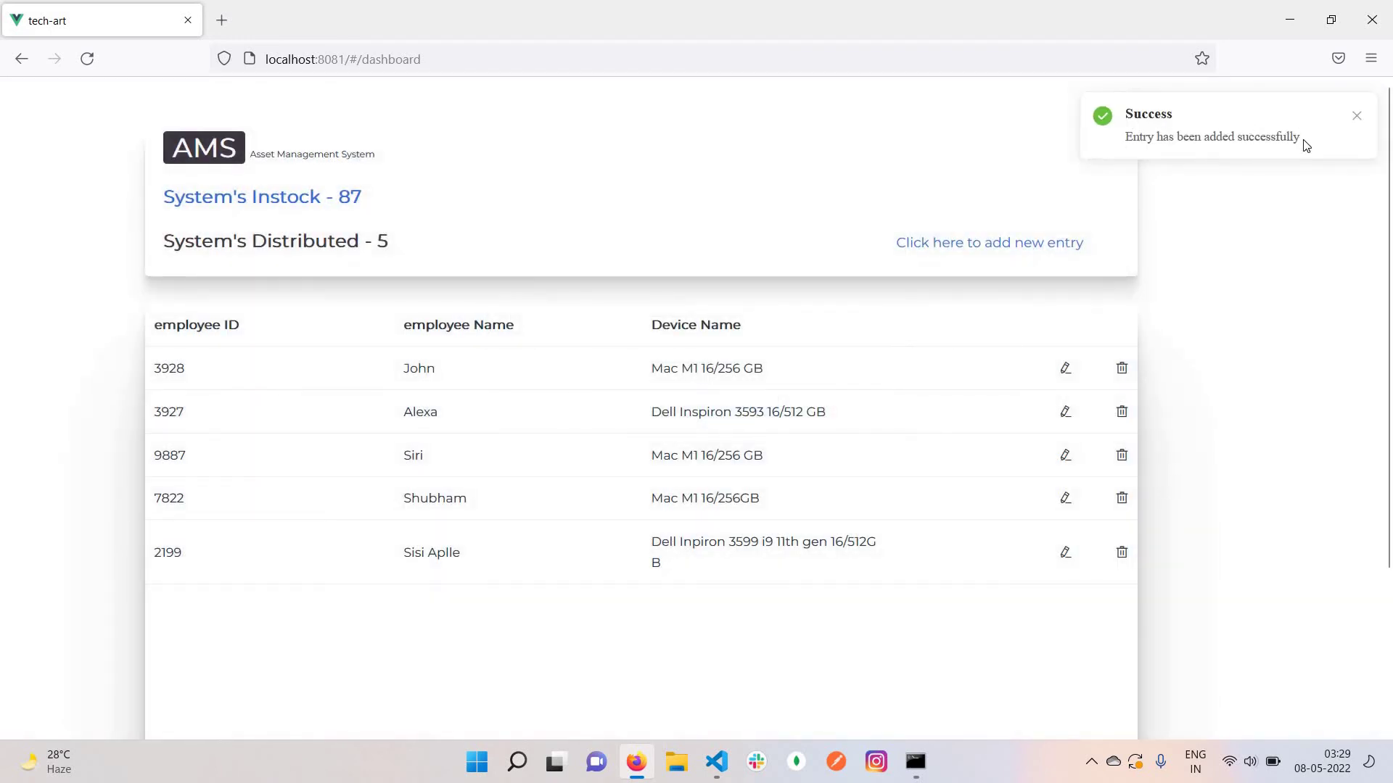
pyautogui.tripleClick(1305, 143)
pyautogui.click(1128, 592)
pyautogui.moveTo(100, 194); pyautogui.dragTo(486, 229)
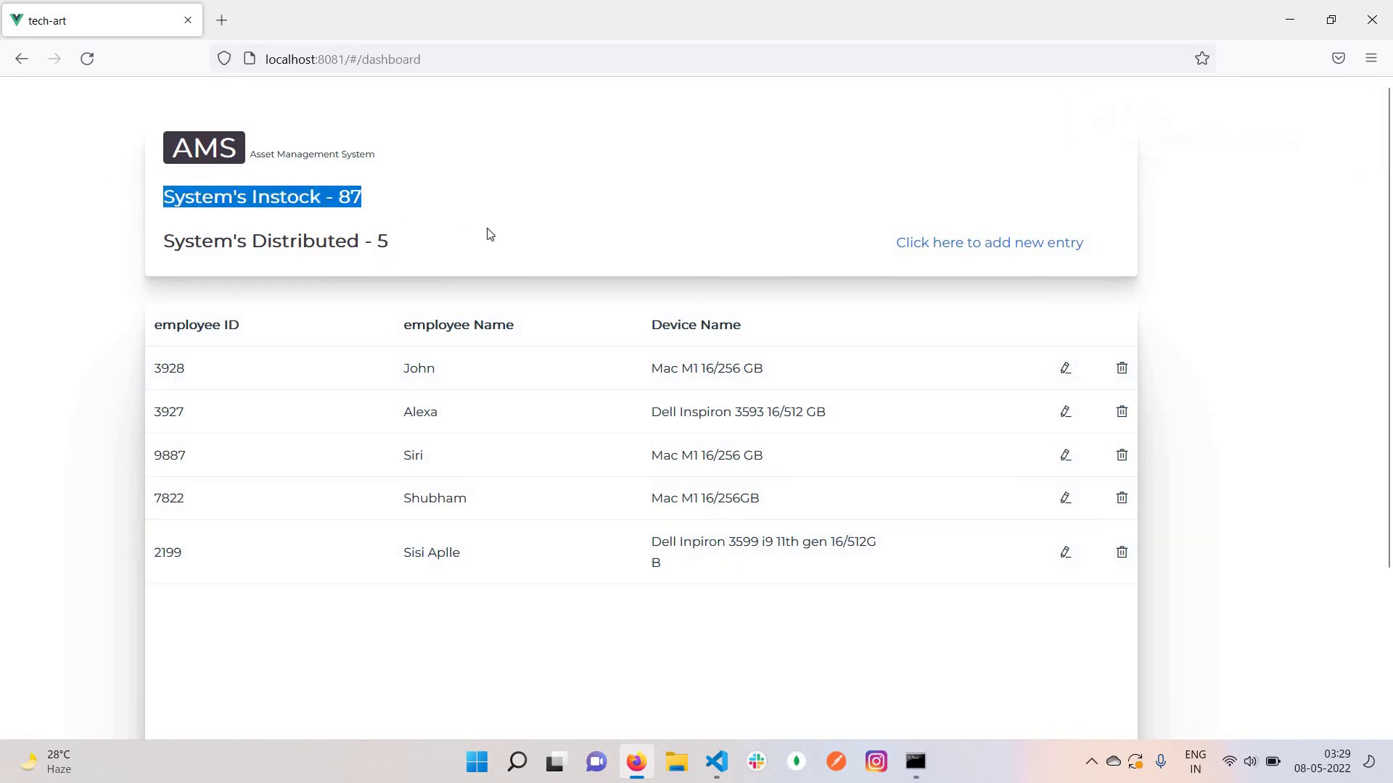
pyautogui.click(883, 140)
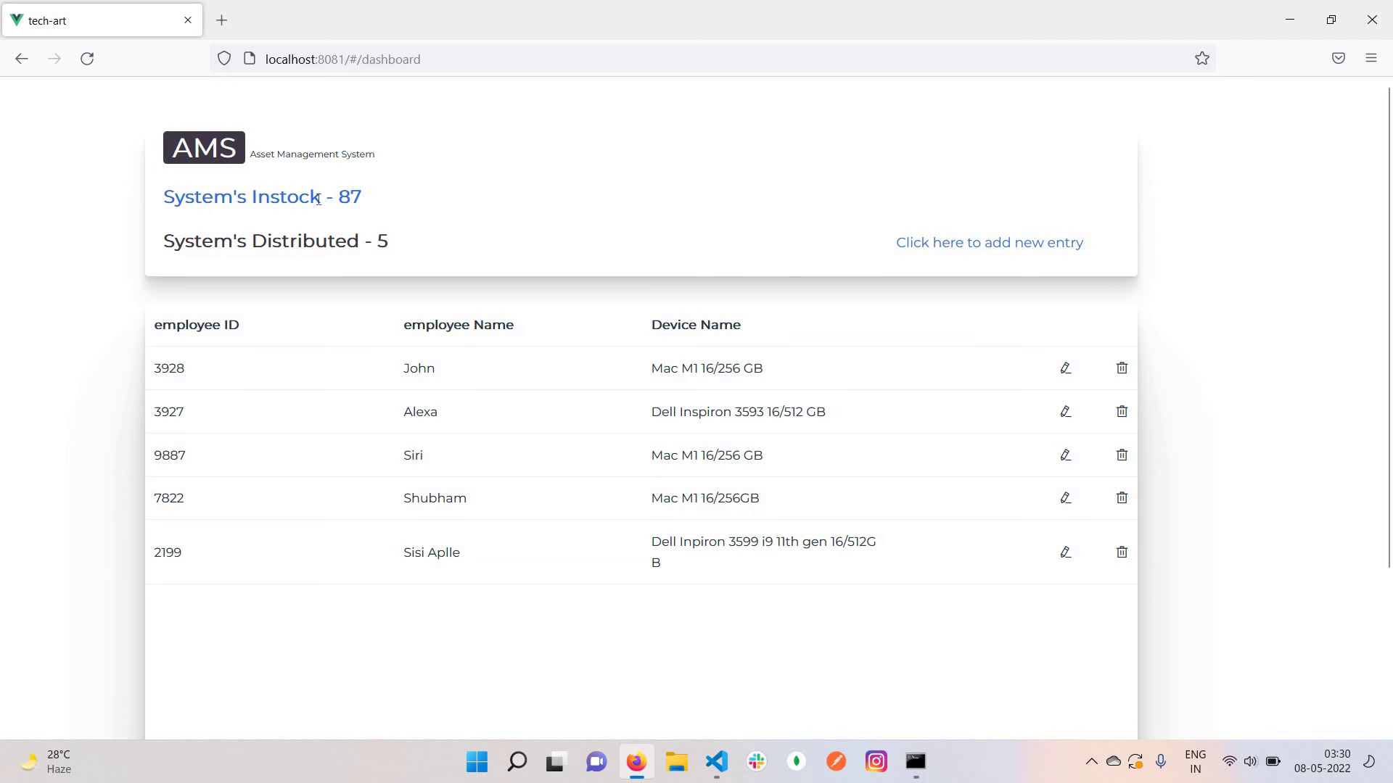
pyautogui.moveTo(317, 199); pyautogui.dragTo(446, 215)
pyautogui.click(448, 215)
# Submit the blank new-entry form repeatedly, getting the 'Please fill all entries' error each time
pyautogui.click(924, 245)
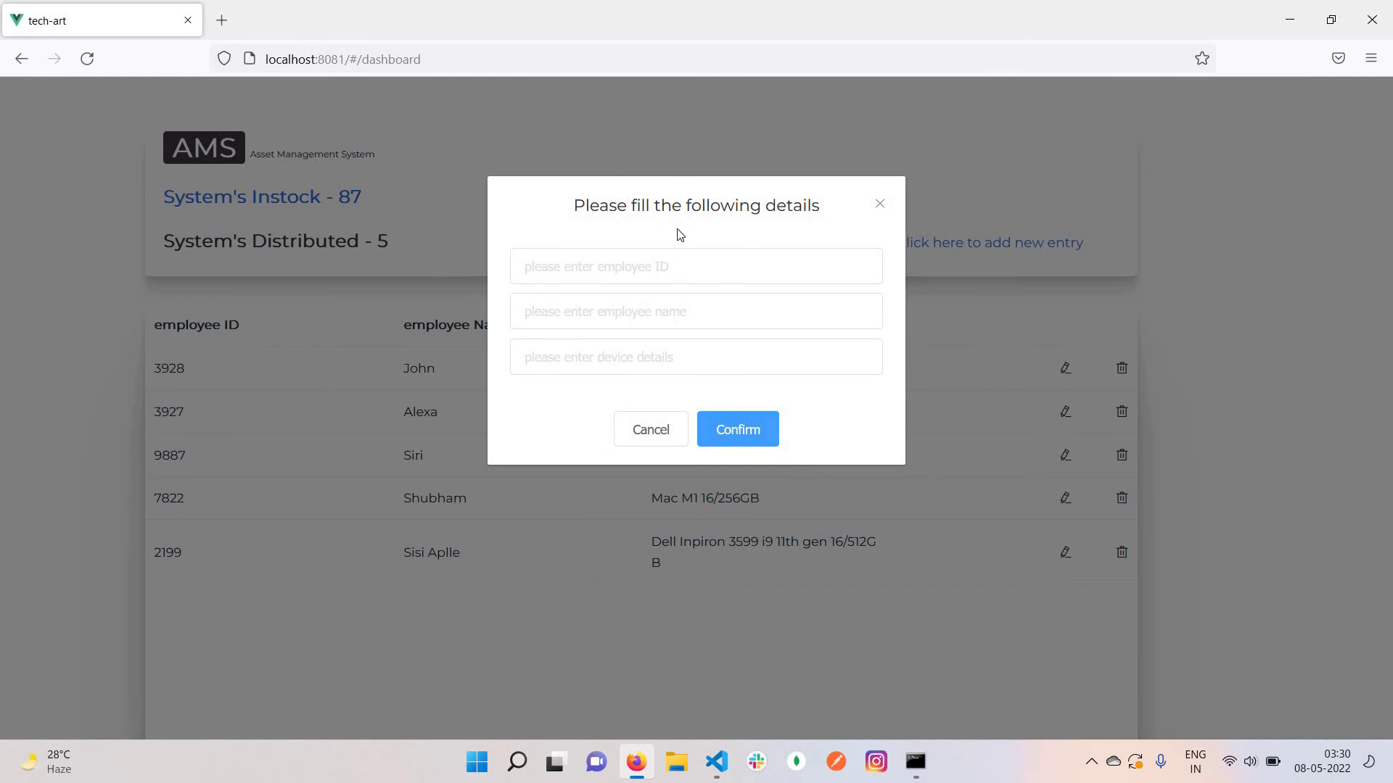
pyautogui.click(737, 432)
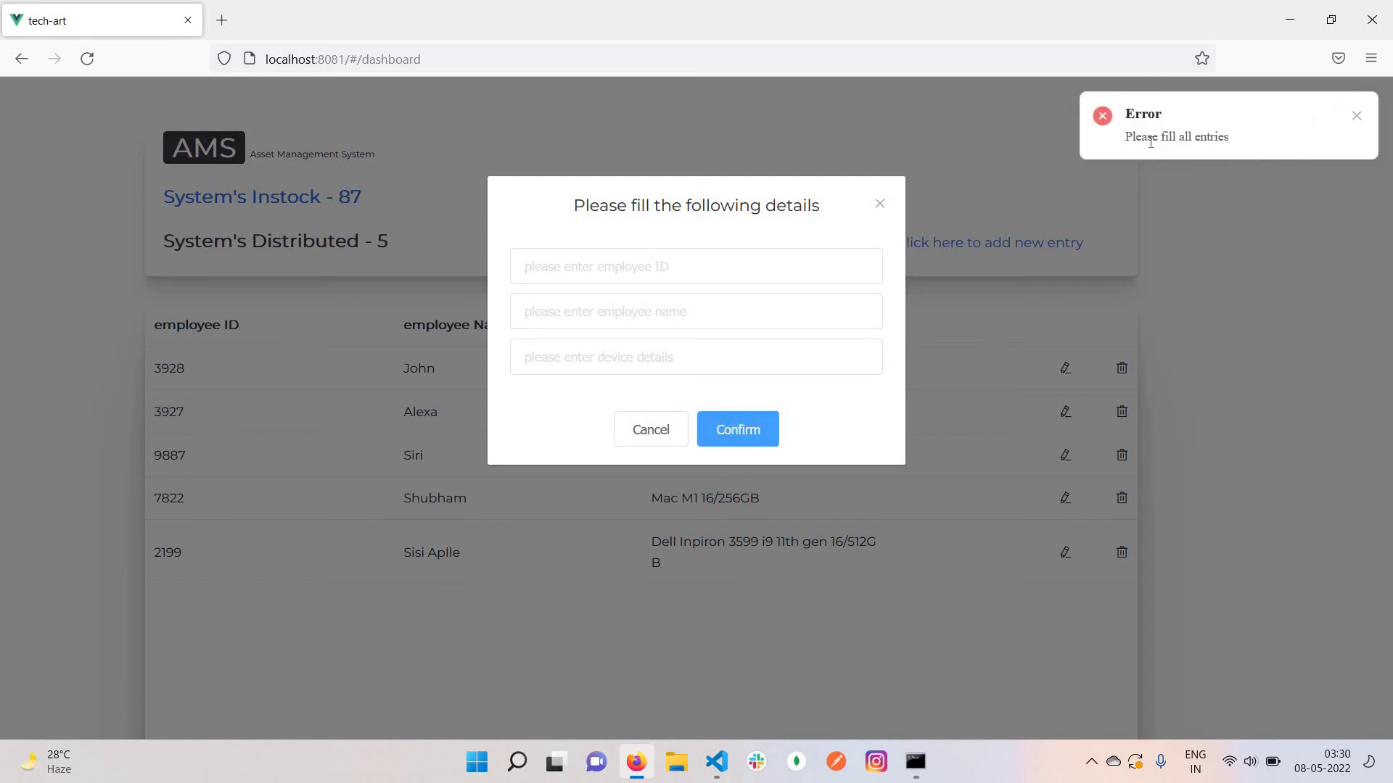
pyautogui.moveTo(1242, 148); pyautogui.dragTo(647, 399)
pyautogui.click(771, 434)
pyautogui.click(771, 434)
pyautogui.doubleClick(771, 434)
pyautogui.click(771, 434)
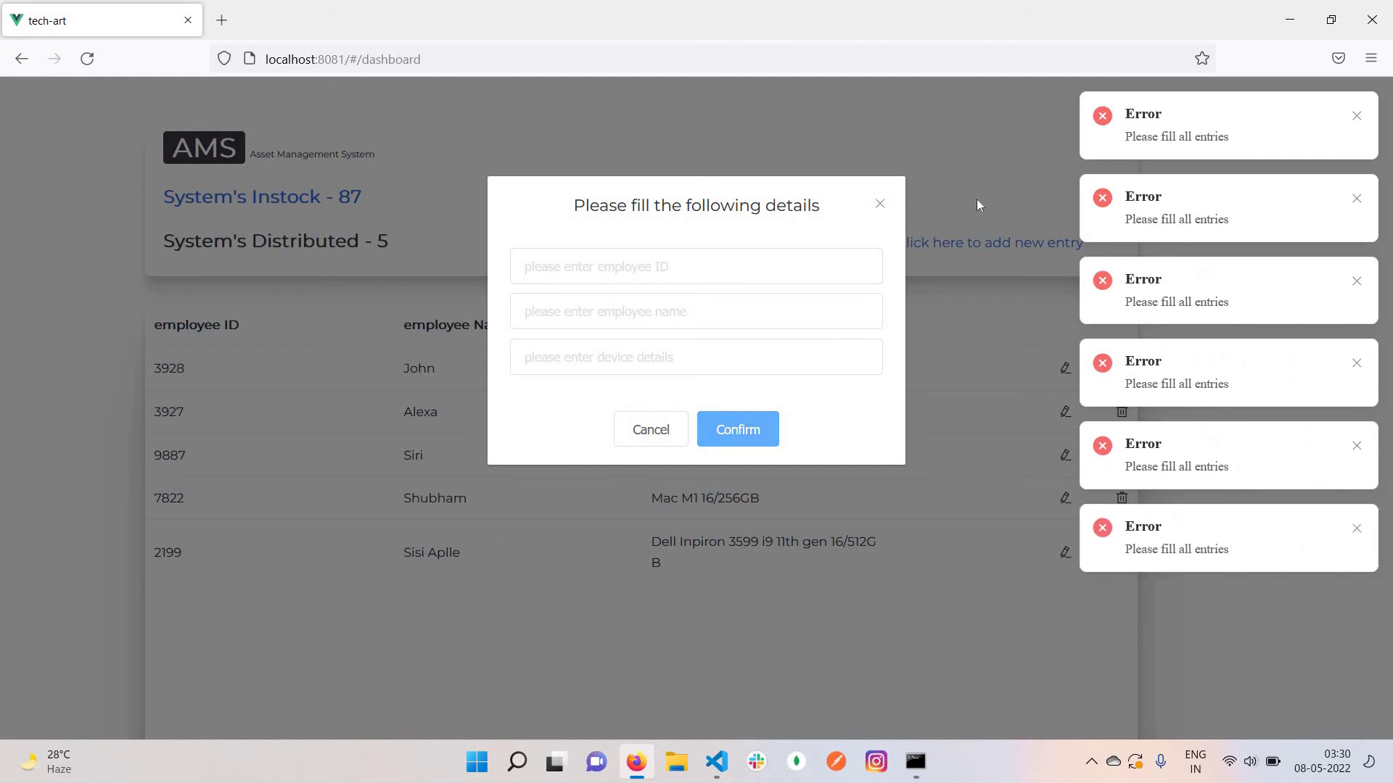
pyautogui.click(722, 279)
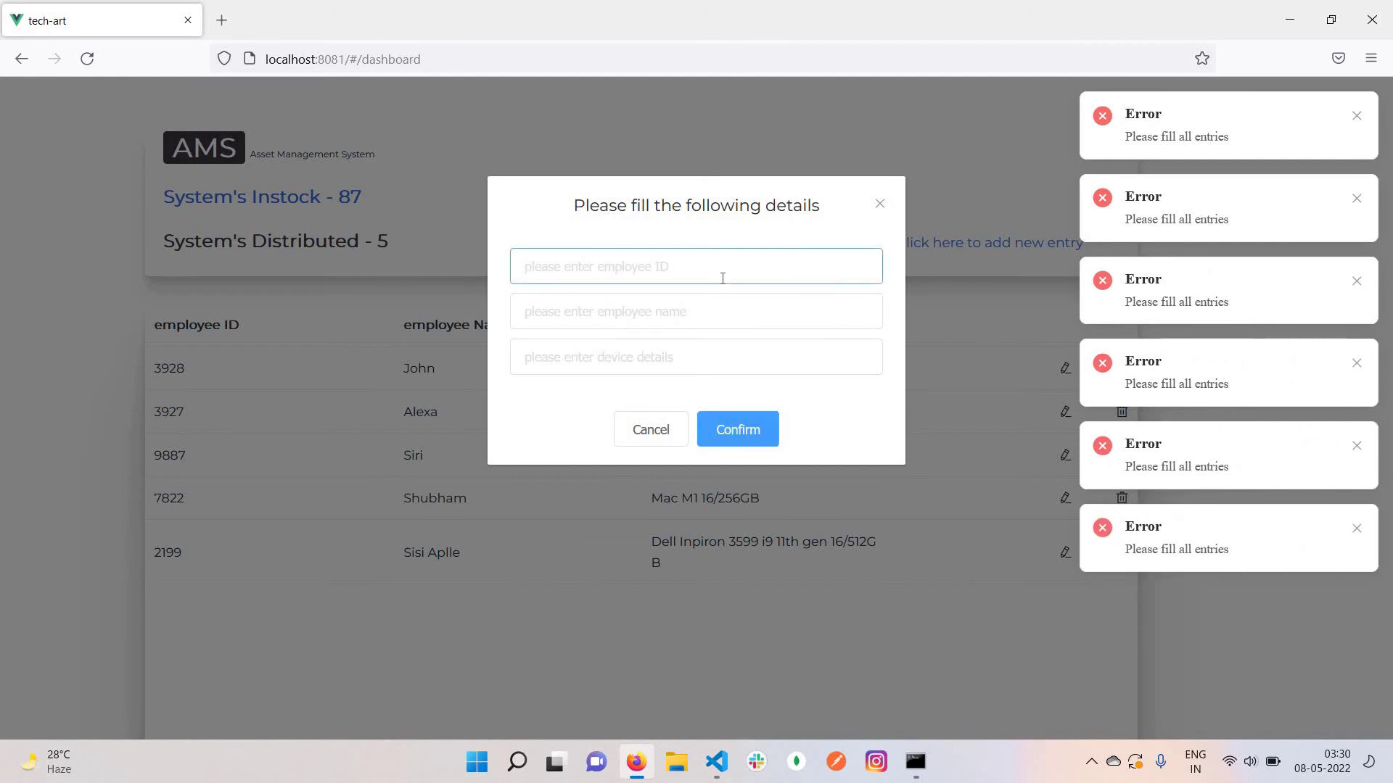
# Enter an employee ID, employee name and device 'Acer', then confirm the entry
pyautogui.write('Add')
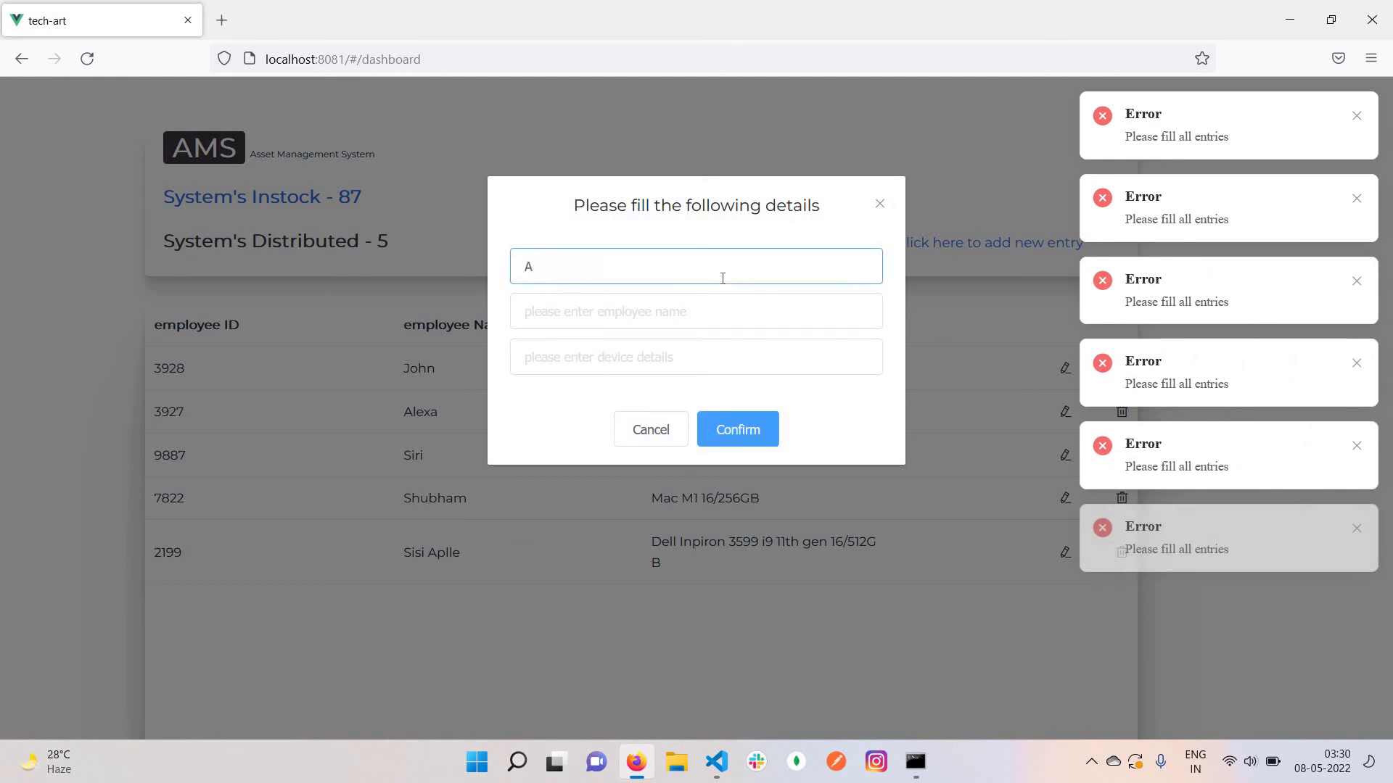
pyautogui.press('BackSpace')
pyautogui.press('BackSpace')
pyautogui.press('BackSpace')
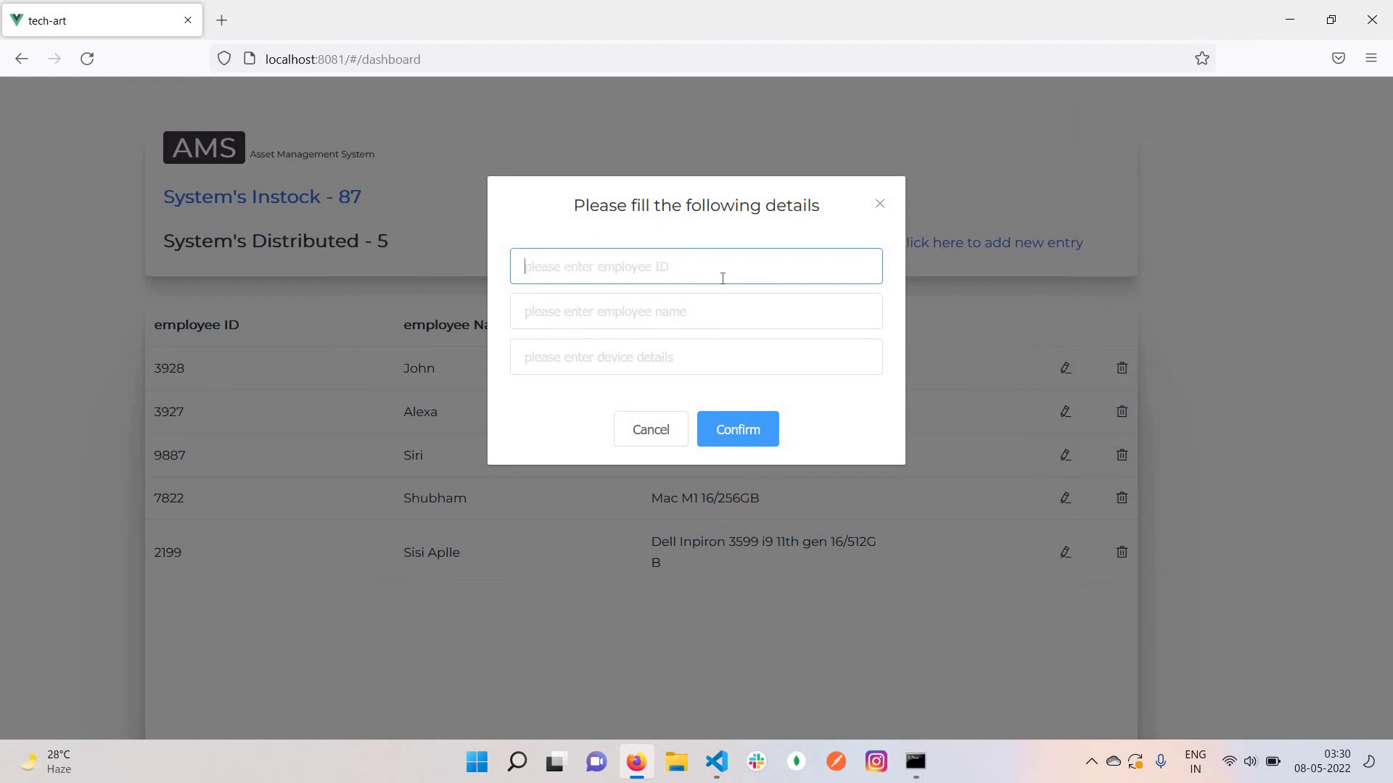
pyautogui.write('8218091')
pyautogui.click(641, 316)
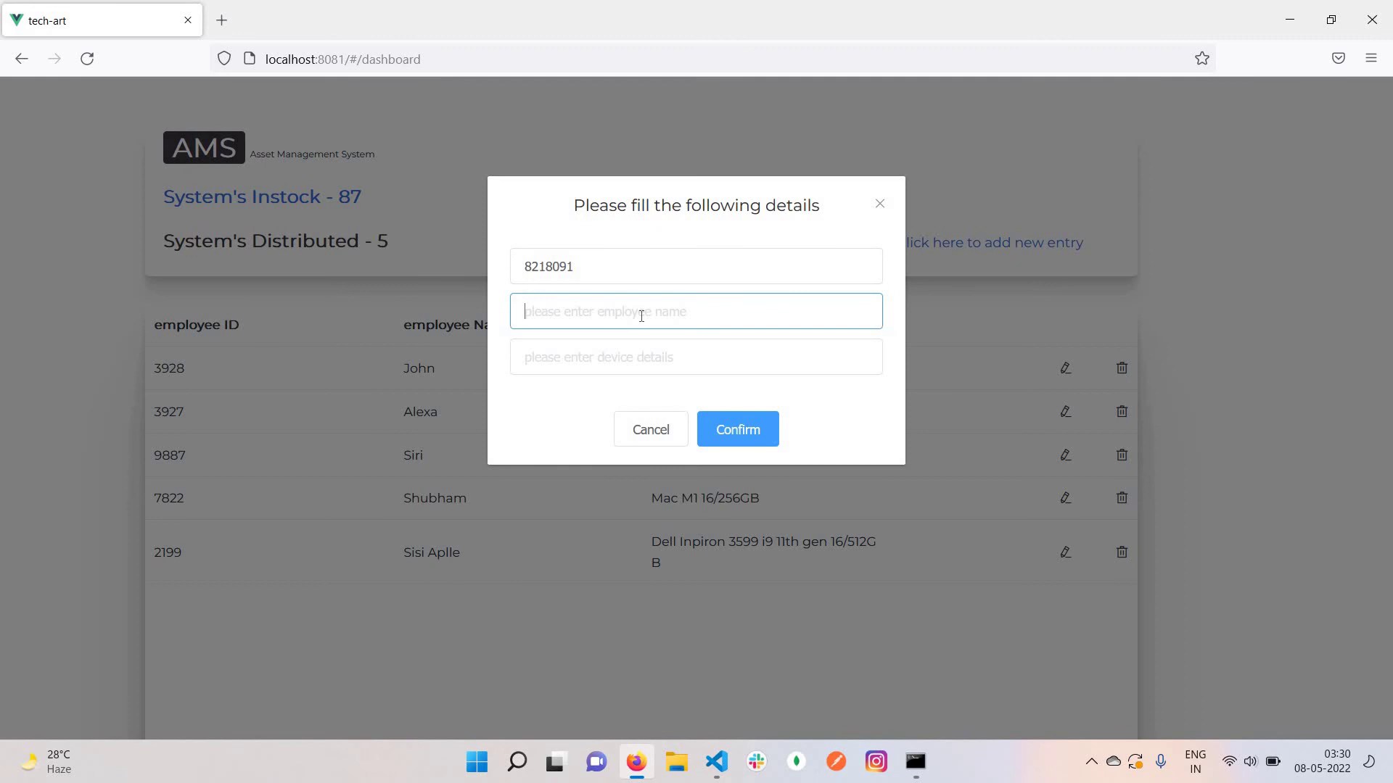
pyautogui.write('Ksjiahsdbjandsa')
pyautogui.click(587, 355)
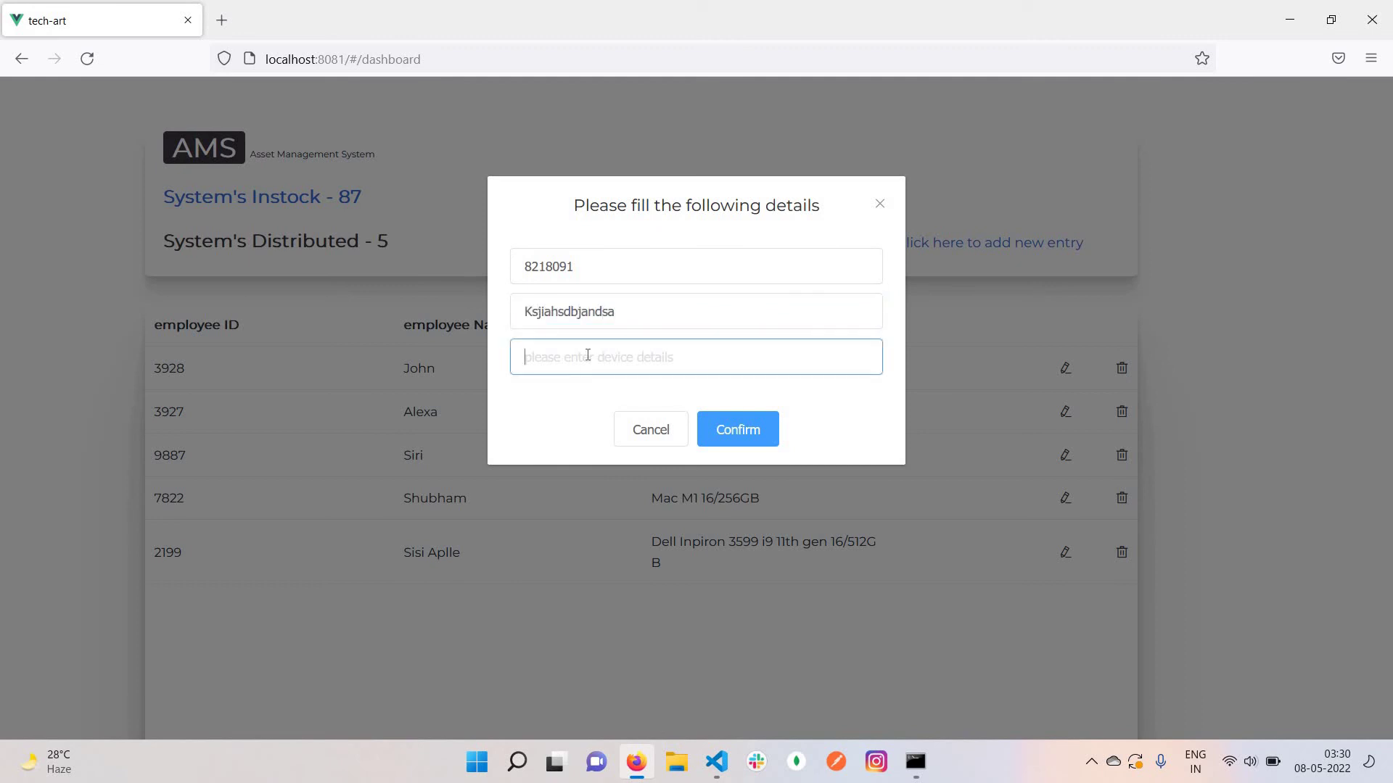
pyautogui.write('Acer')
pyautogui.click(712, 429)
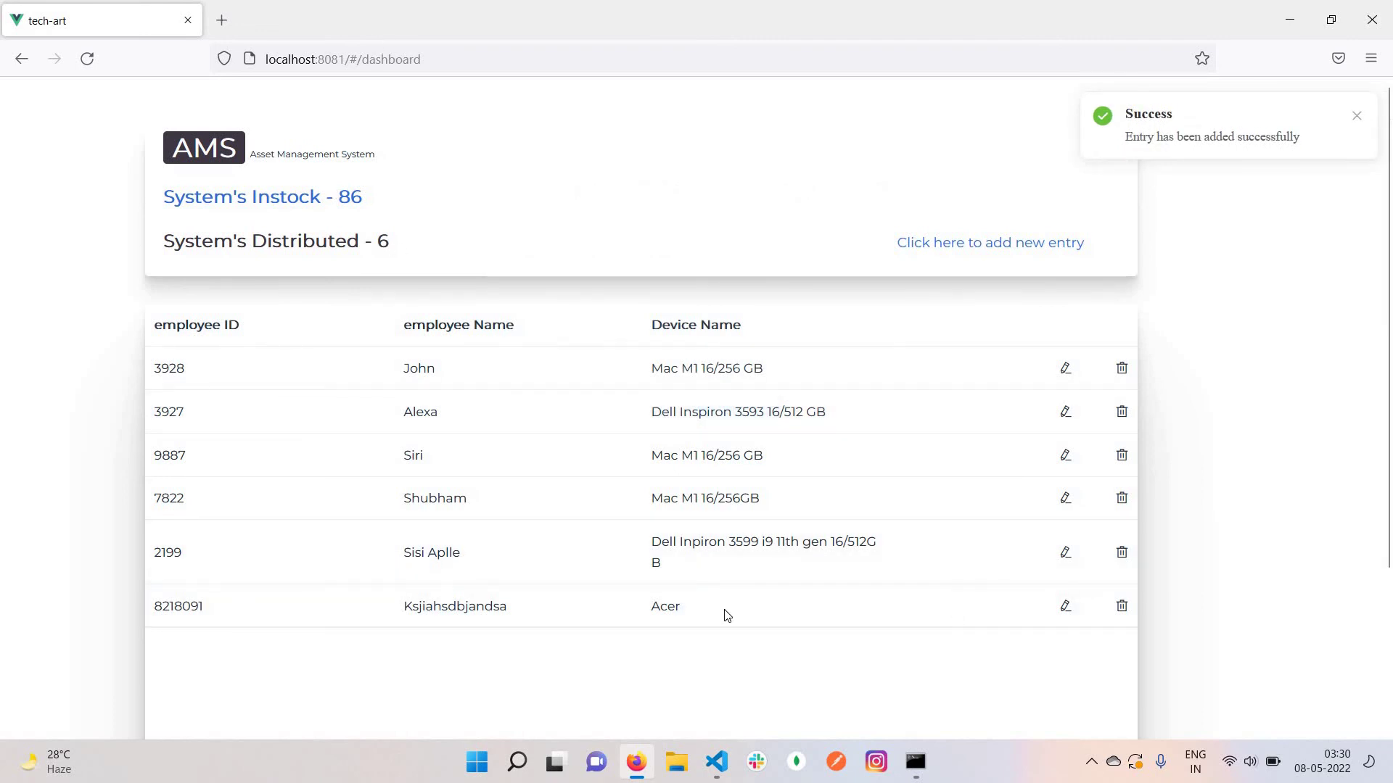
# Edit the last row: replace the employee name and set the device to Acer 16/512GB i5 11th gen
pyautogui.click(1064, 613)
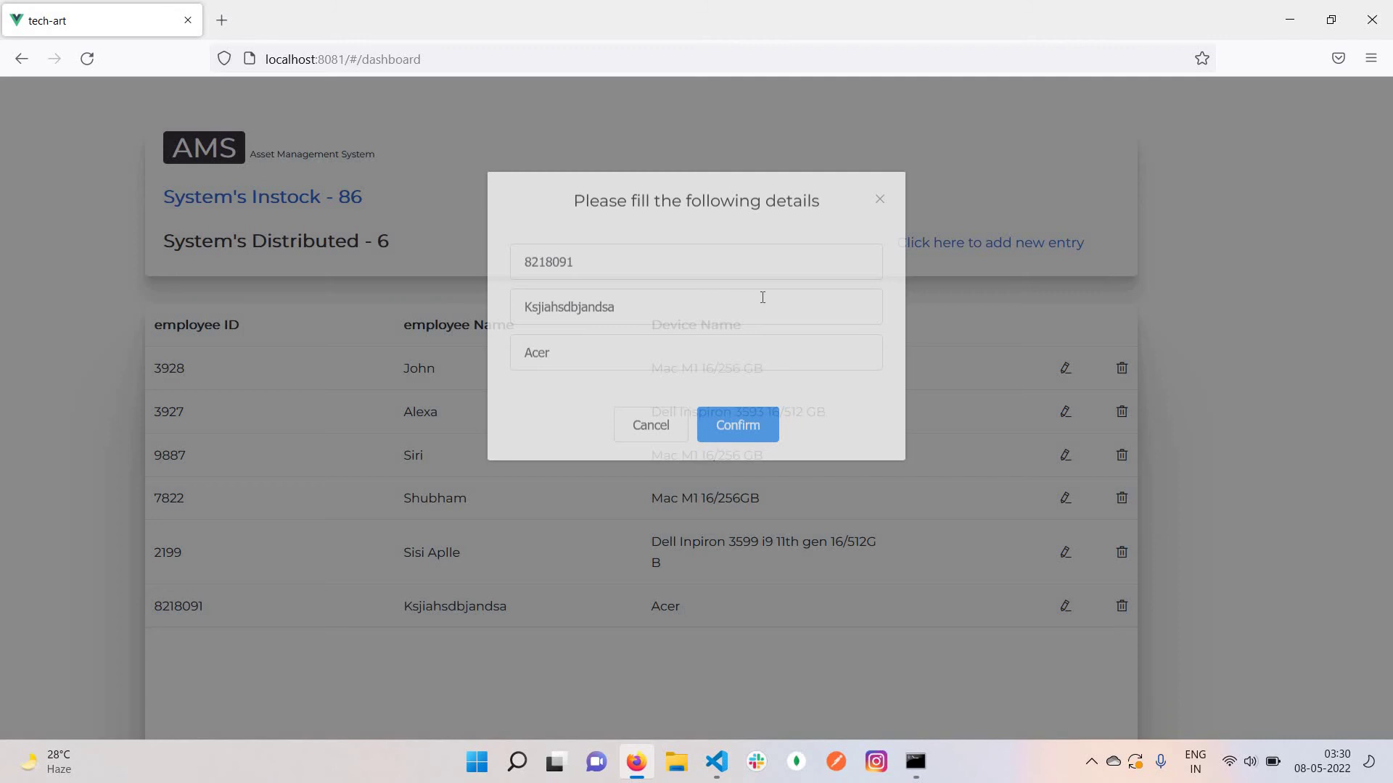
pyautogui.doubleClick(664, 309)
pyautogui.press('BackSpace')
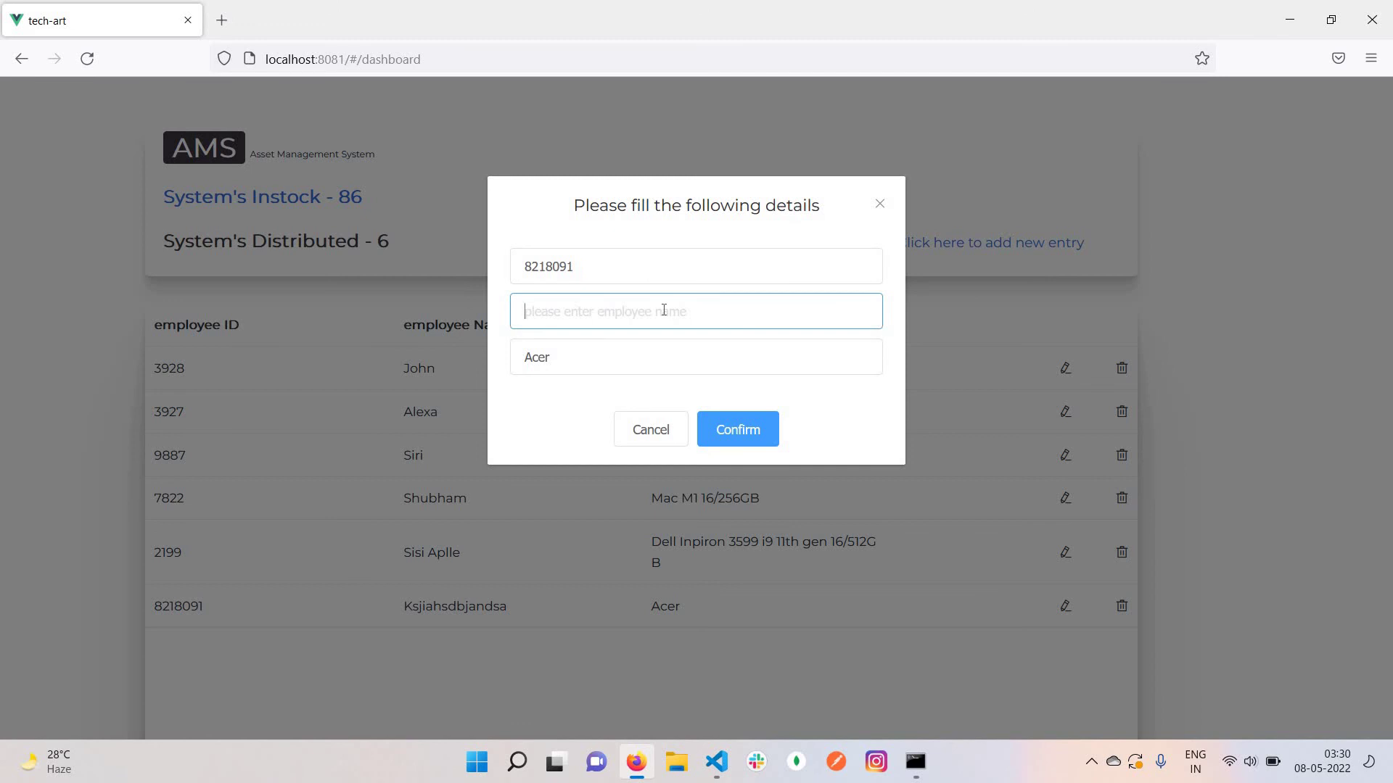
pyautogui.write('Rishi')
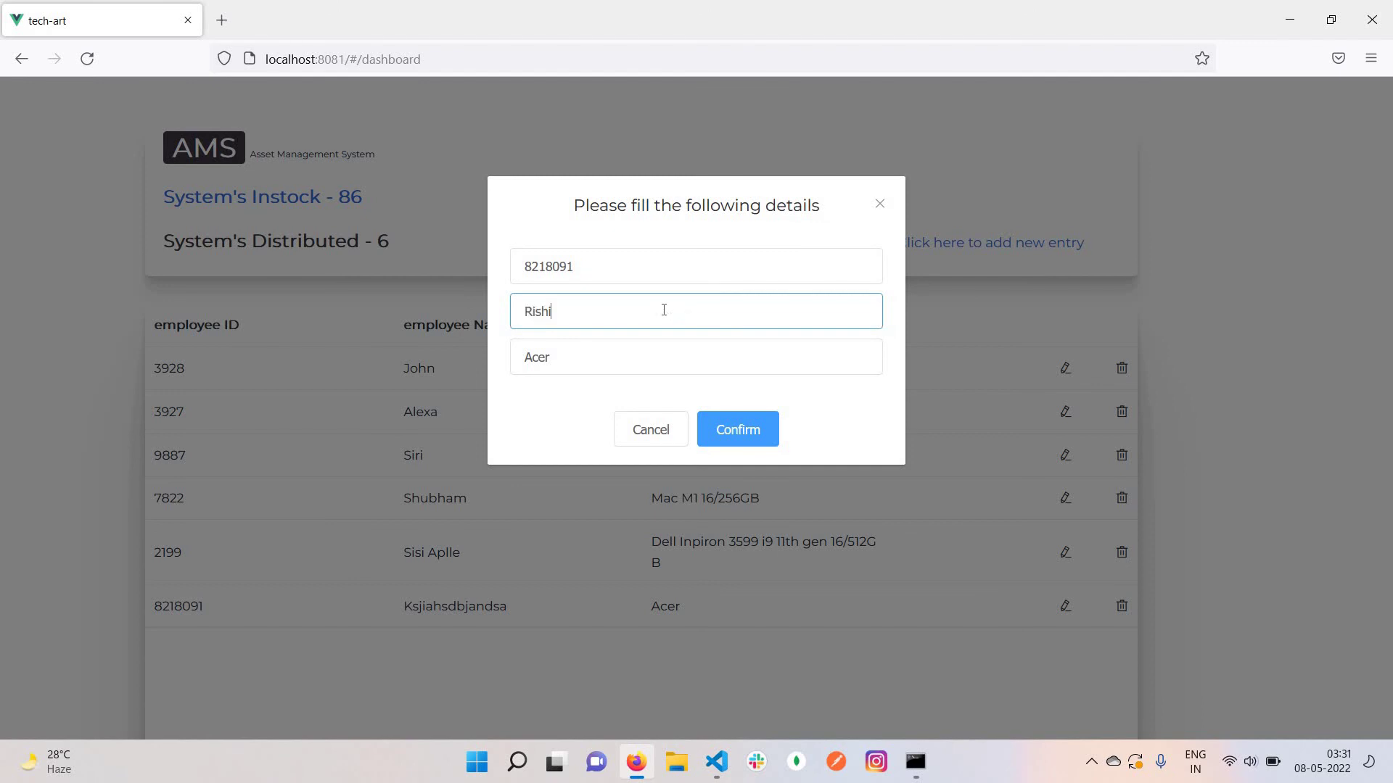
pyautogui.write('ka')
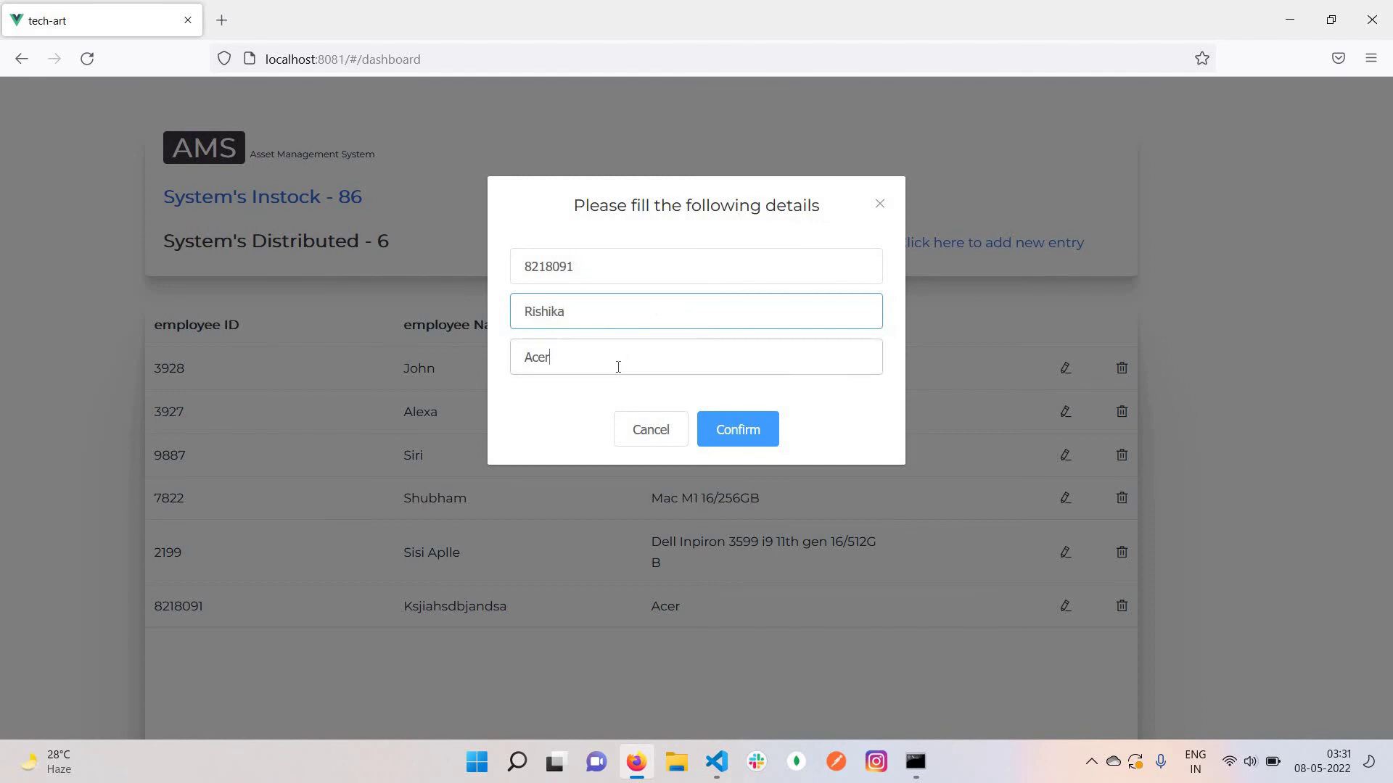
pyautogui.click(617, 366)
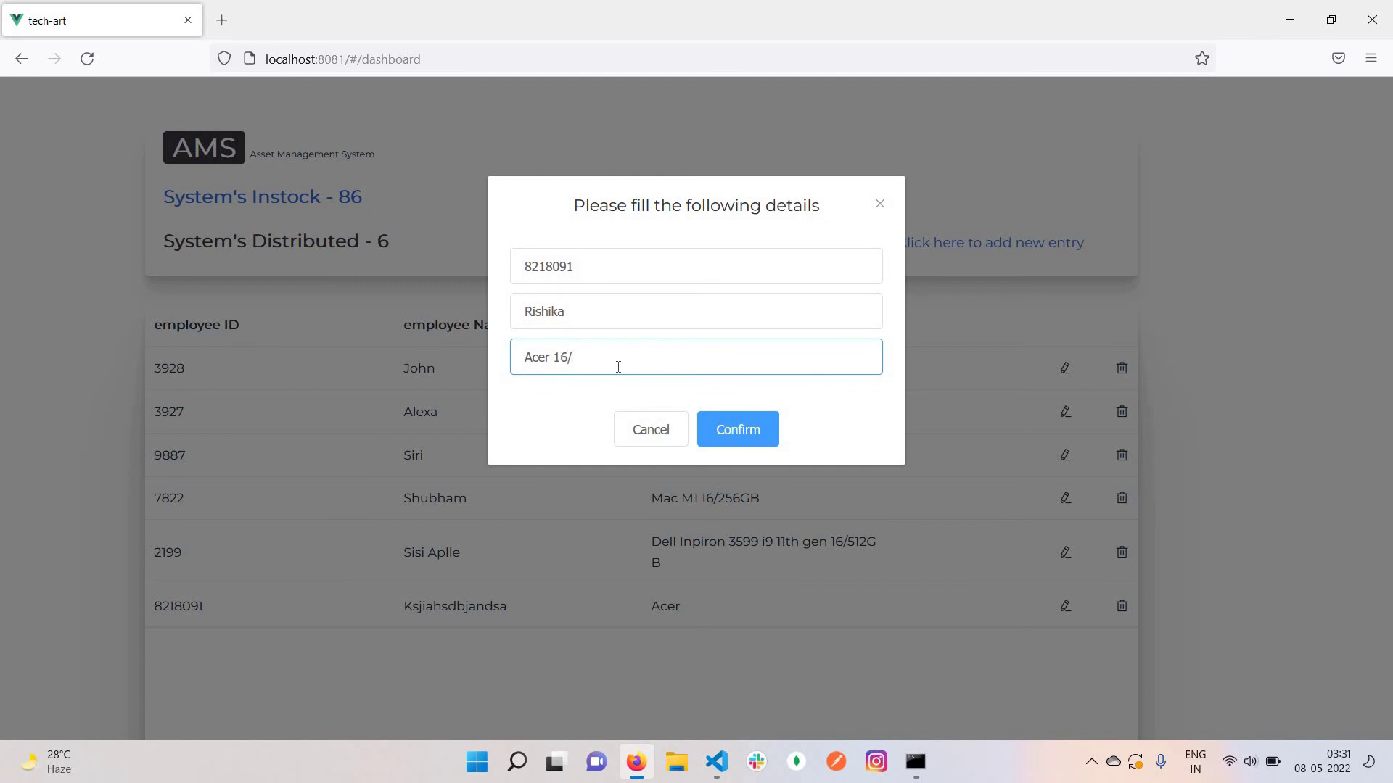
pyautogui.write('12GB i5 11th gen')
pyautogui.click(725, 428)
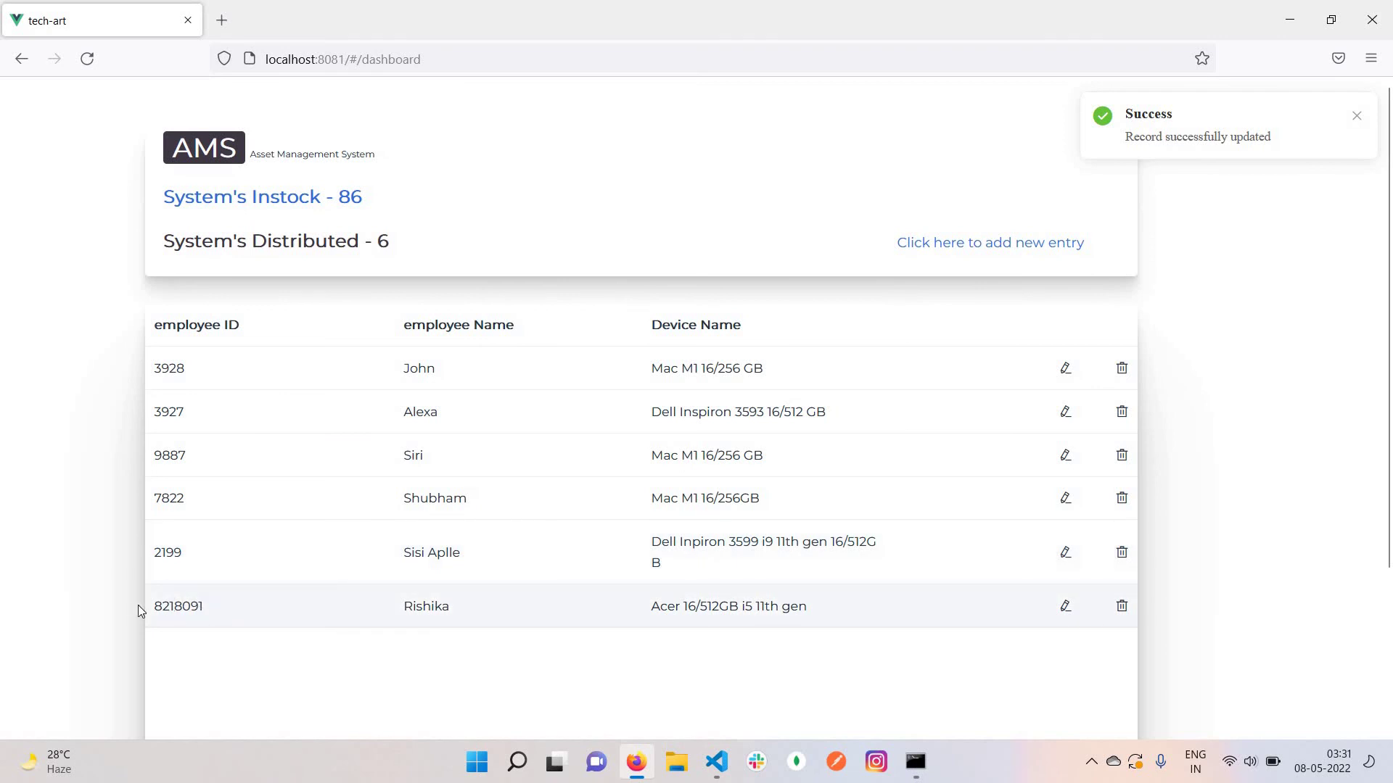
pyautogui.moveTo(138, 605); pyautogui.dragTo(206, 607)
pyautogui.click(815, 606)
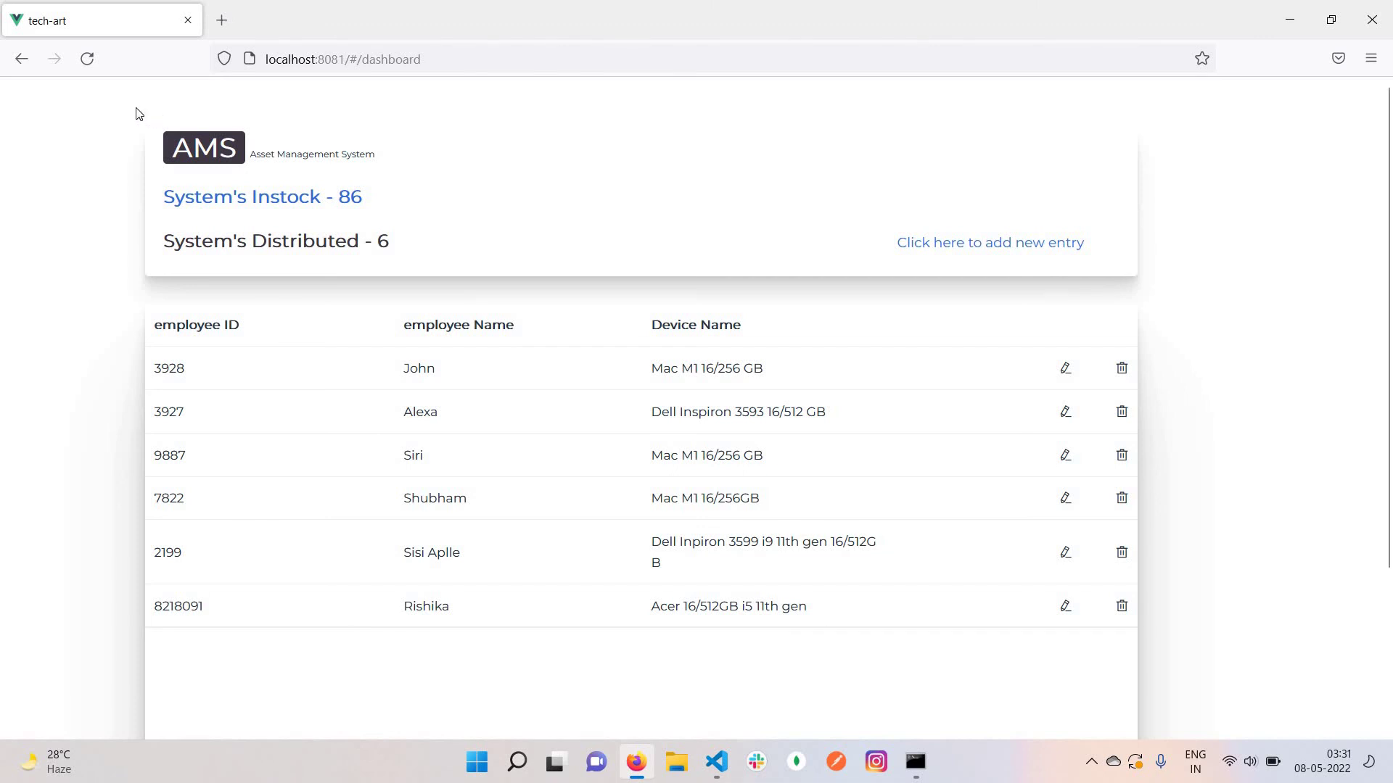
# Go back to the login page, sign in with the admin username and password, and decline Firefox's save-login offer
pyautogui.click(21, 61)
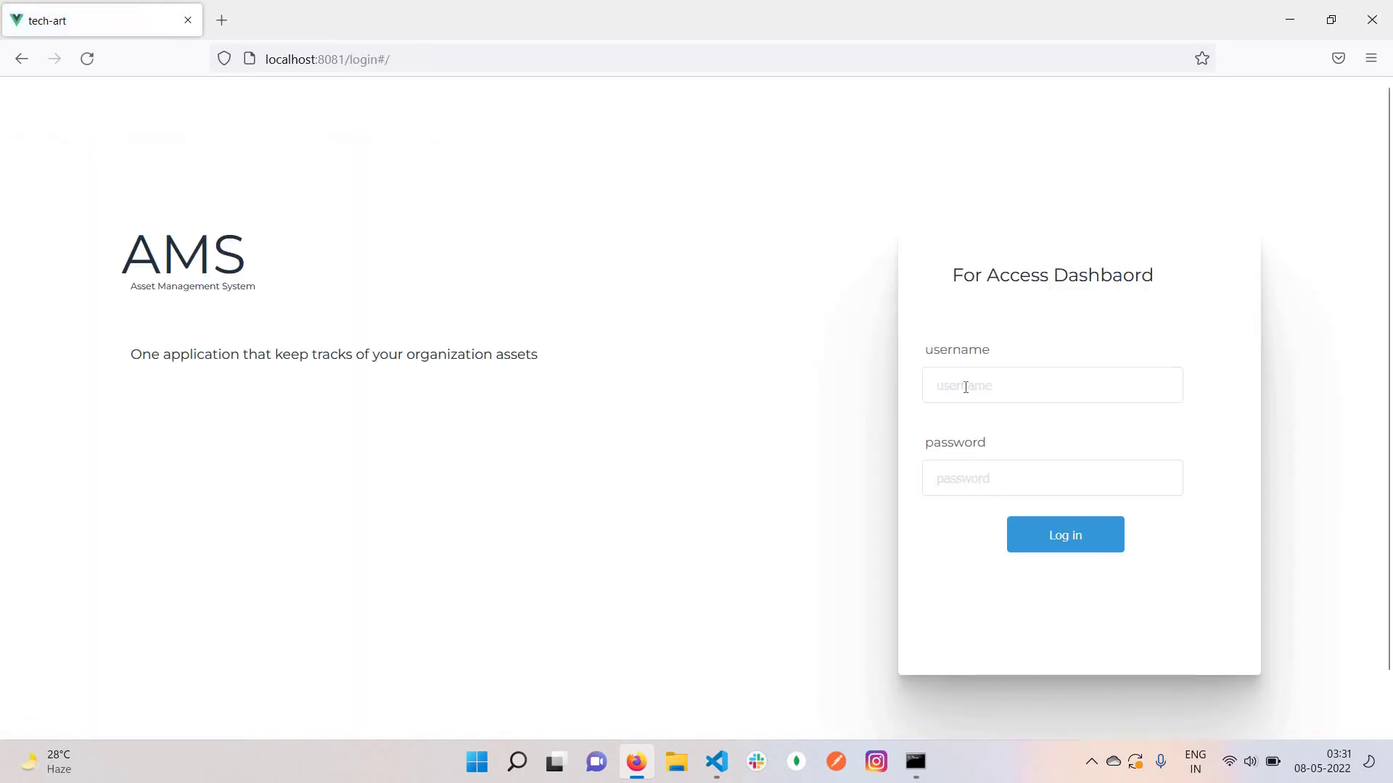
pyautogui.click(965, 387)
pyautogui.write('asm')
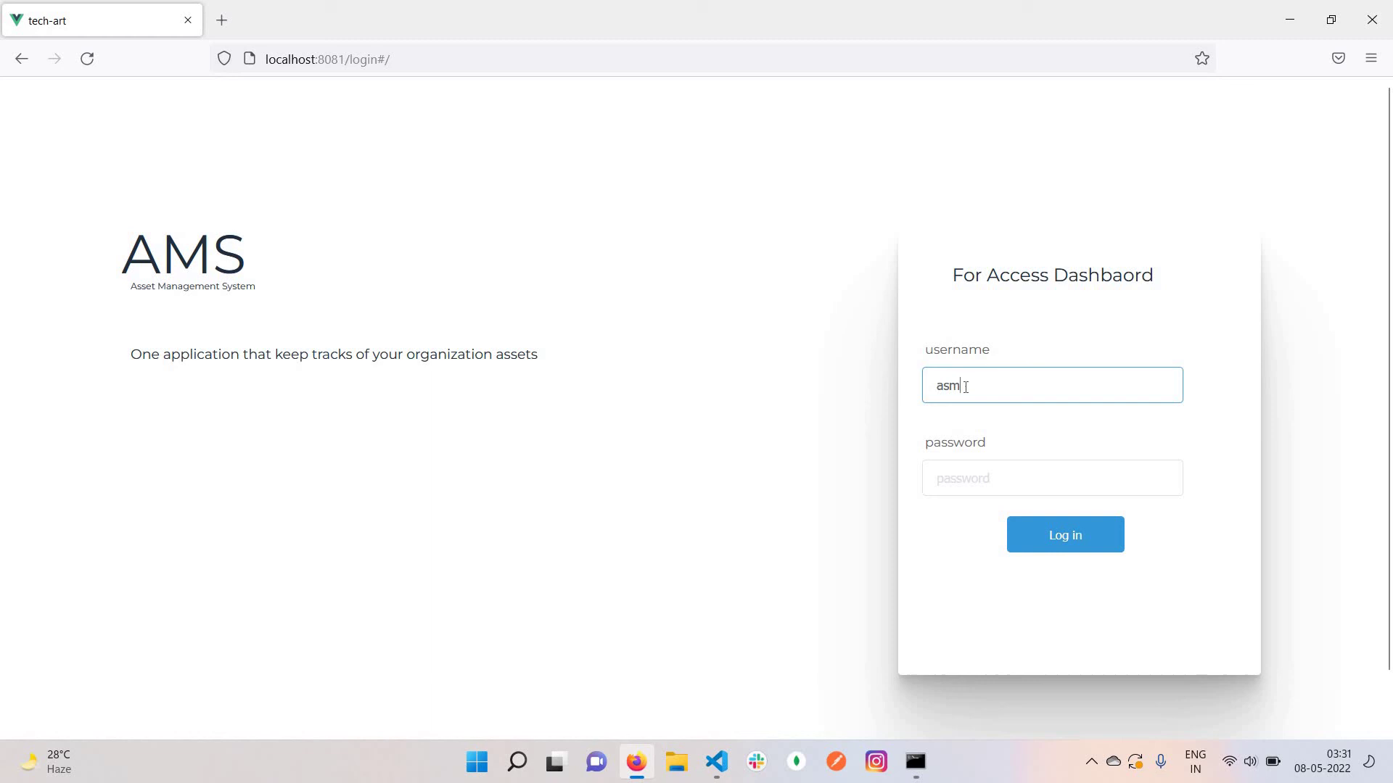
pyautogui.write('_admin')
pyautogui.click(955, 469)
pyautogui.write('as')
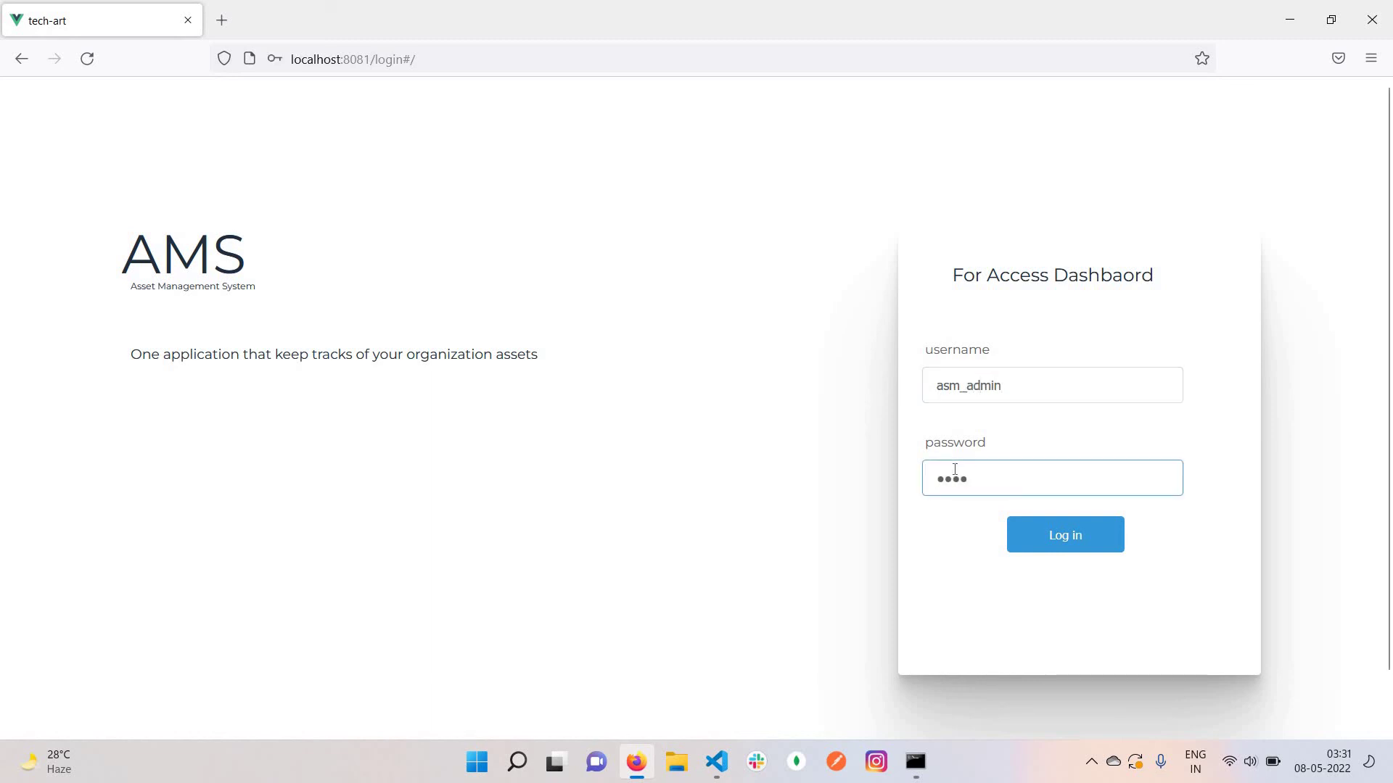
pyautogui.write('123')
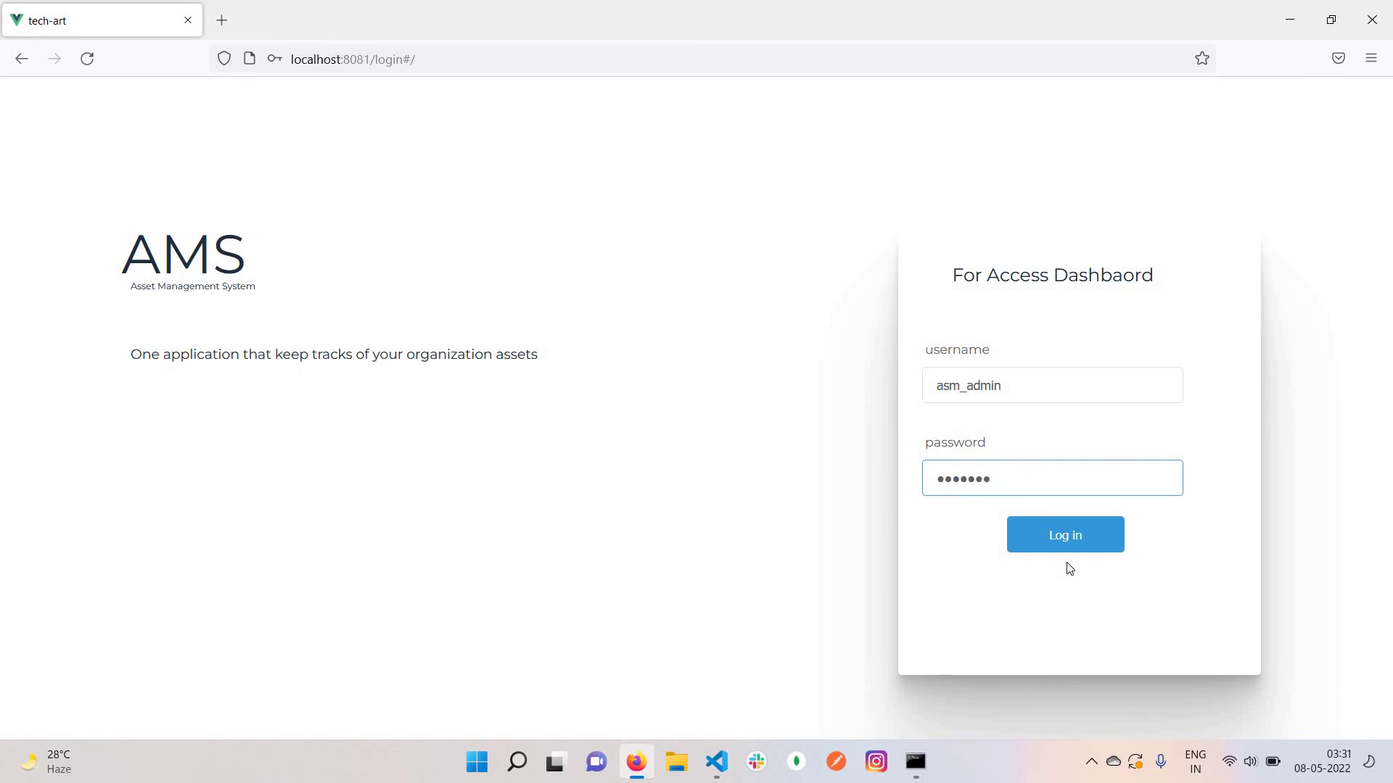
pyautogui.press('Return')
pyautogui.click(1046, 546)
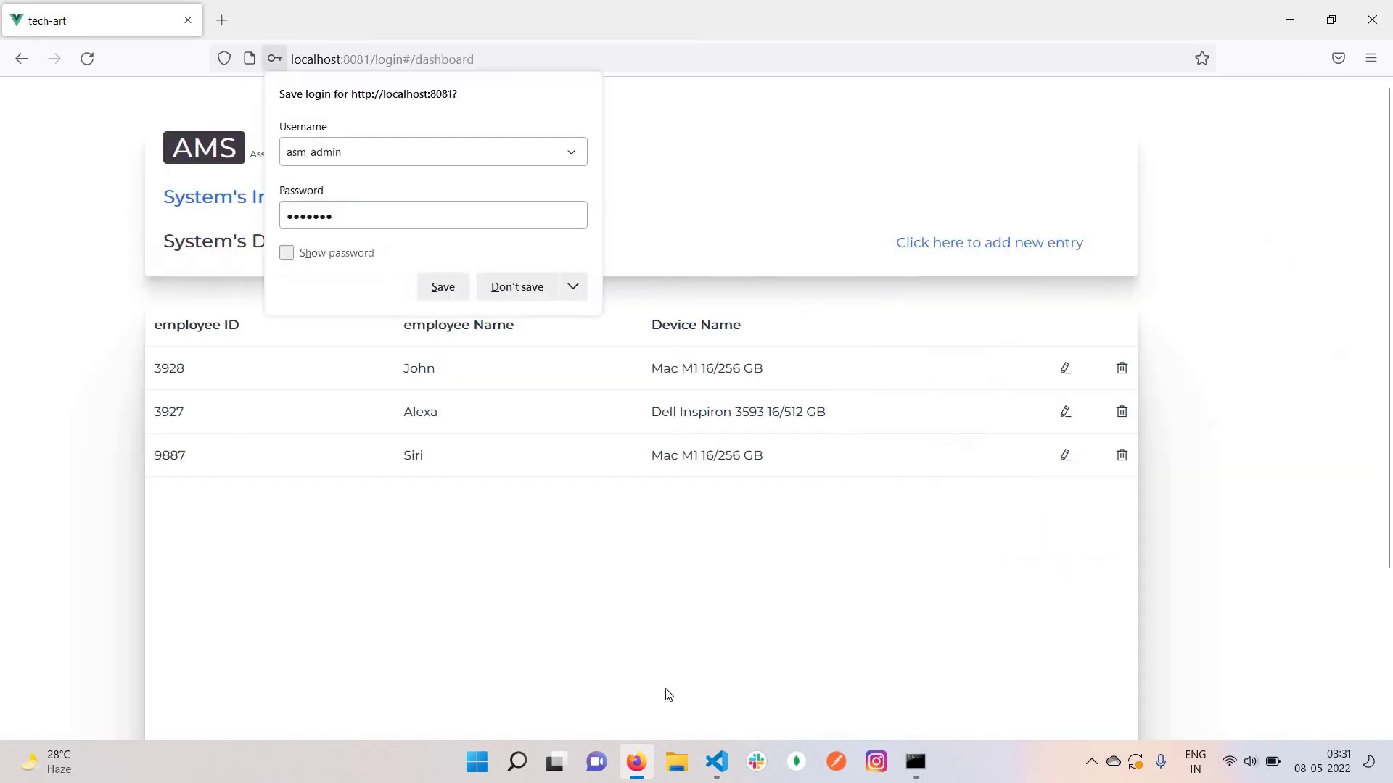
pyautogui.click(507, 360)
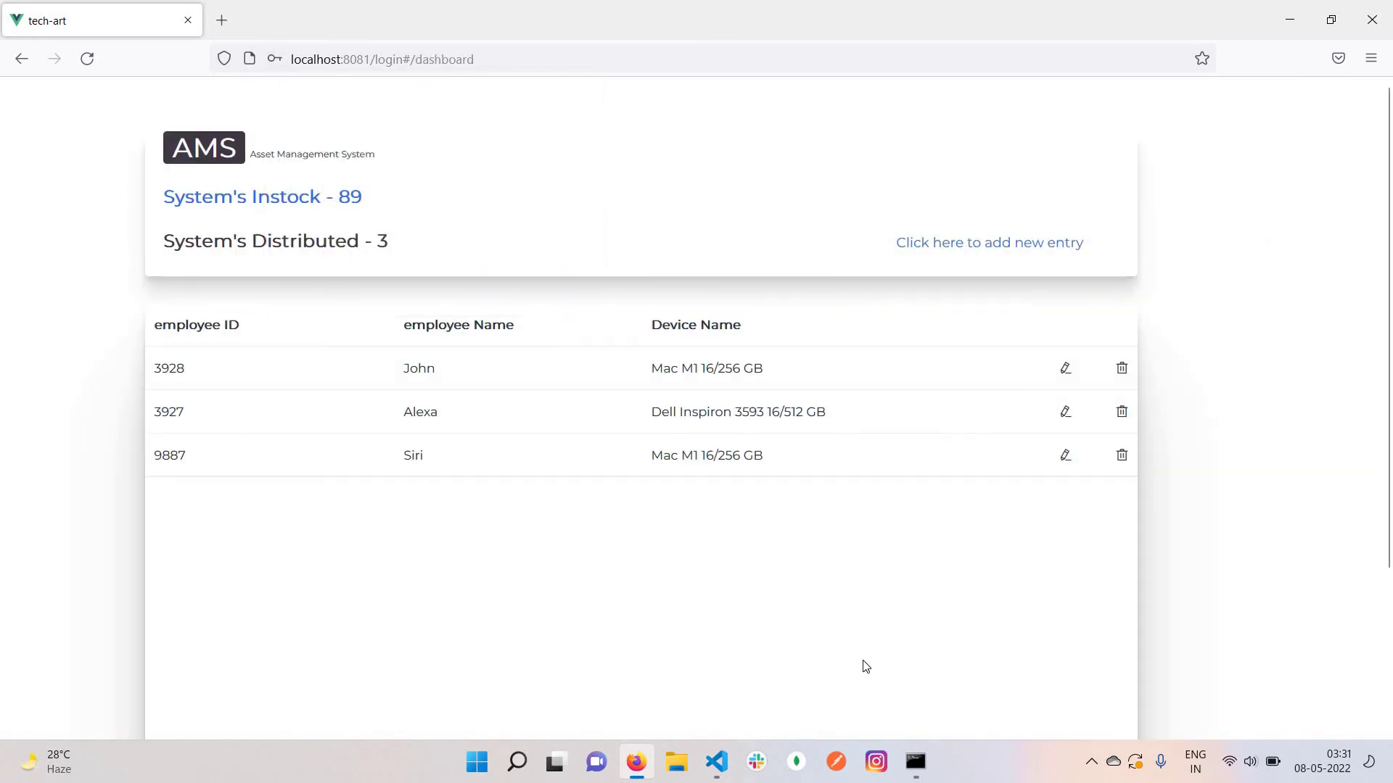